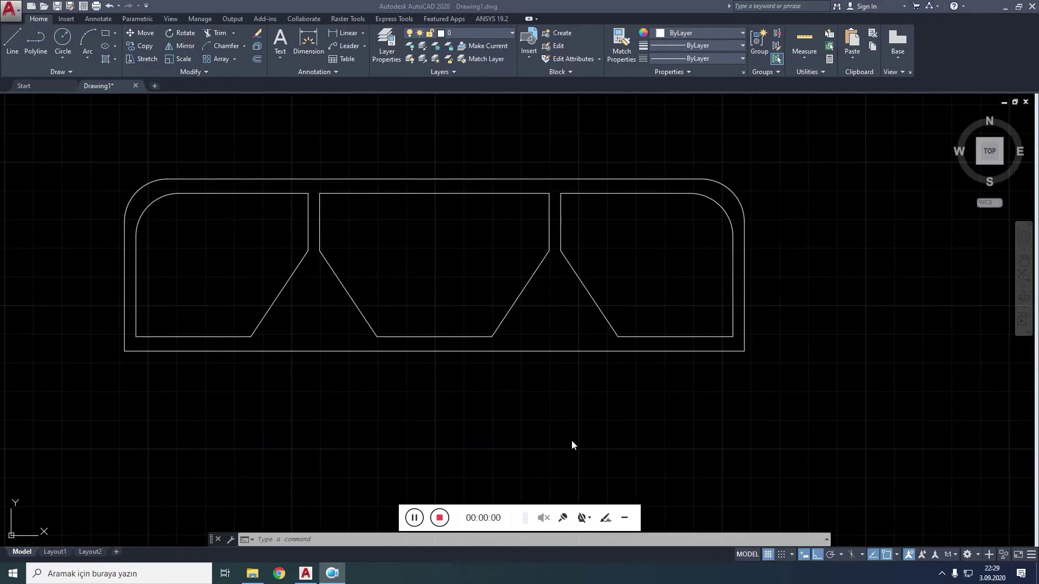
Browse the Home tab's Linear dimension list and Annotation slide-out, then move to the Annotate tab
left_click(631, 519)
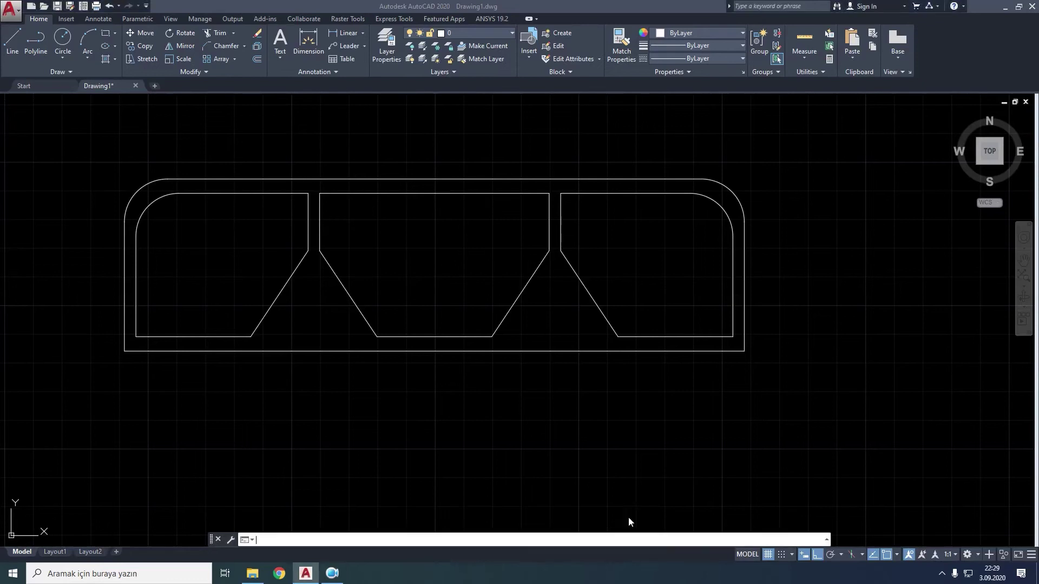
left_click(364, 33)
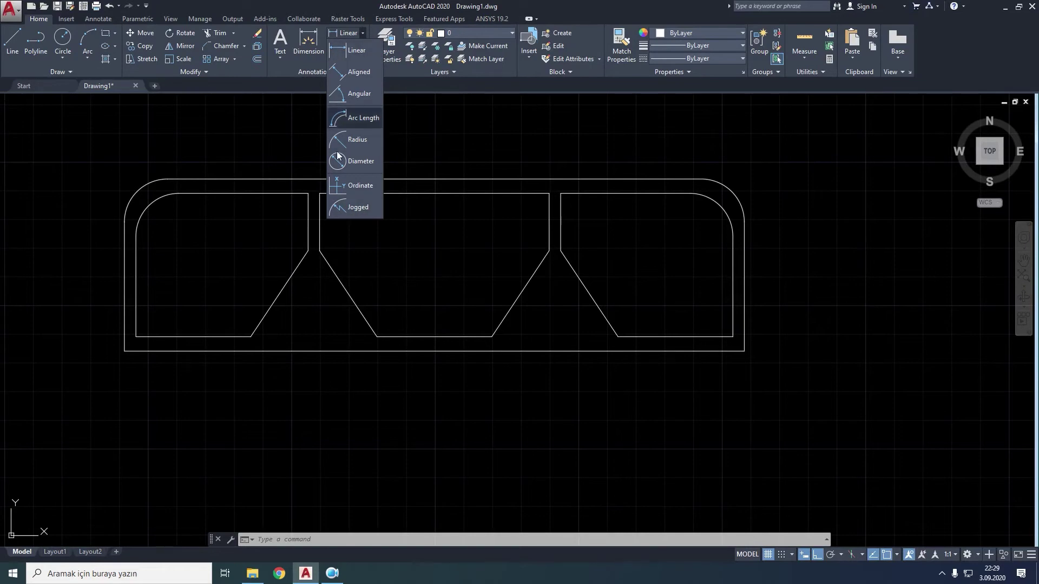
left_click(287, 70)
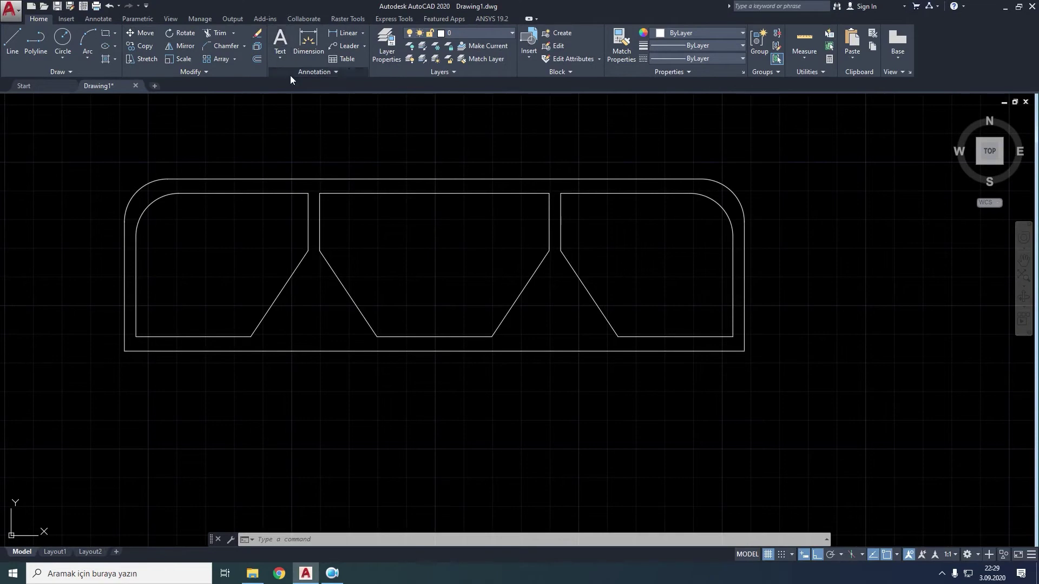
left_click(97, 20)
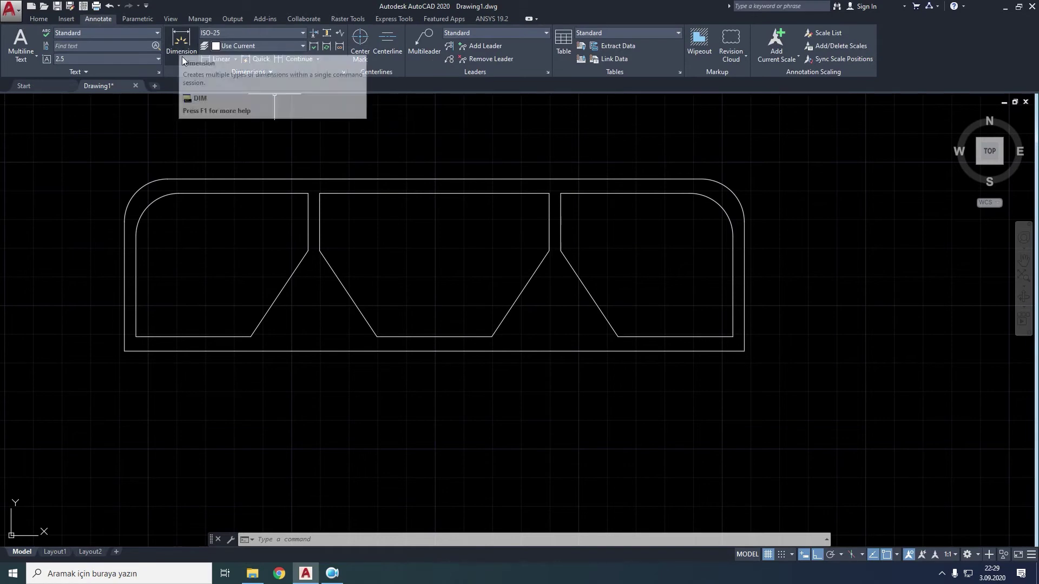
left_click(235, 60)
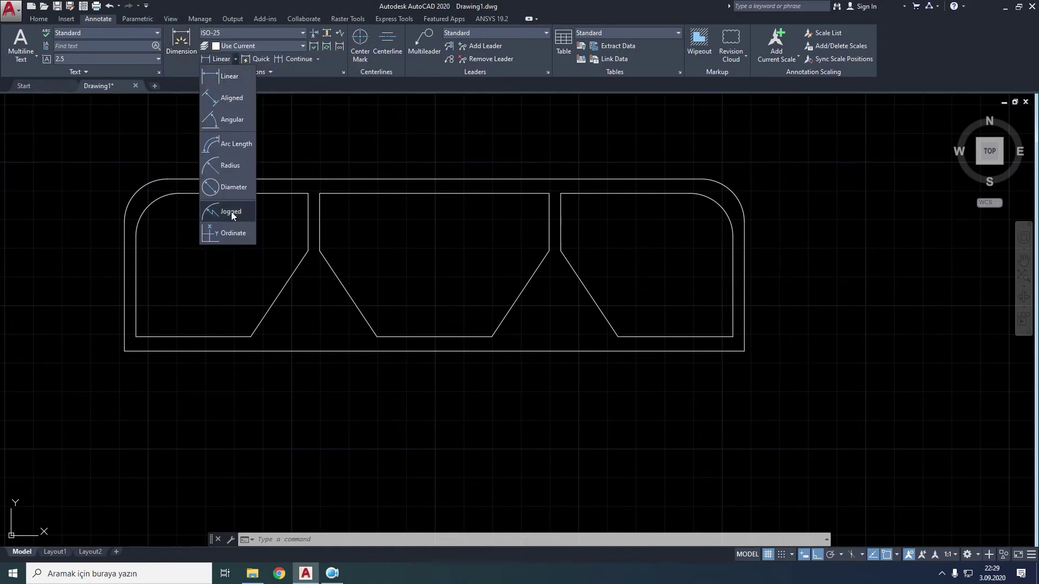
left_click(315, 80)
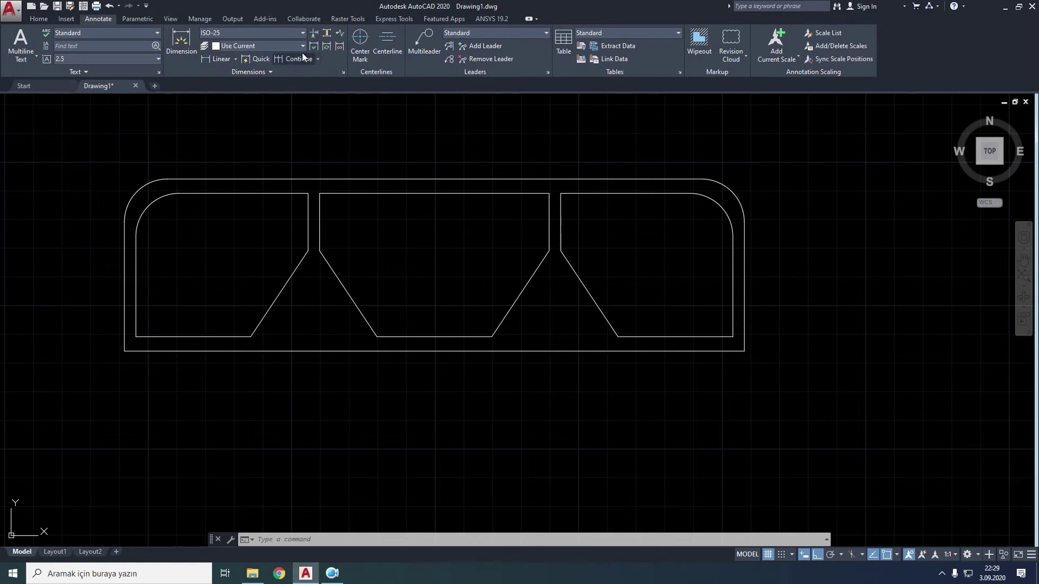
left_click(278, 33)
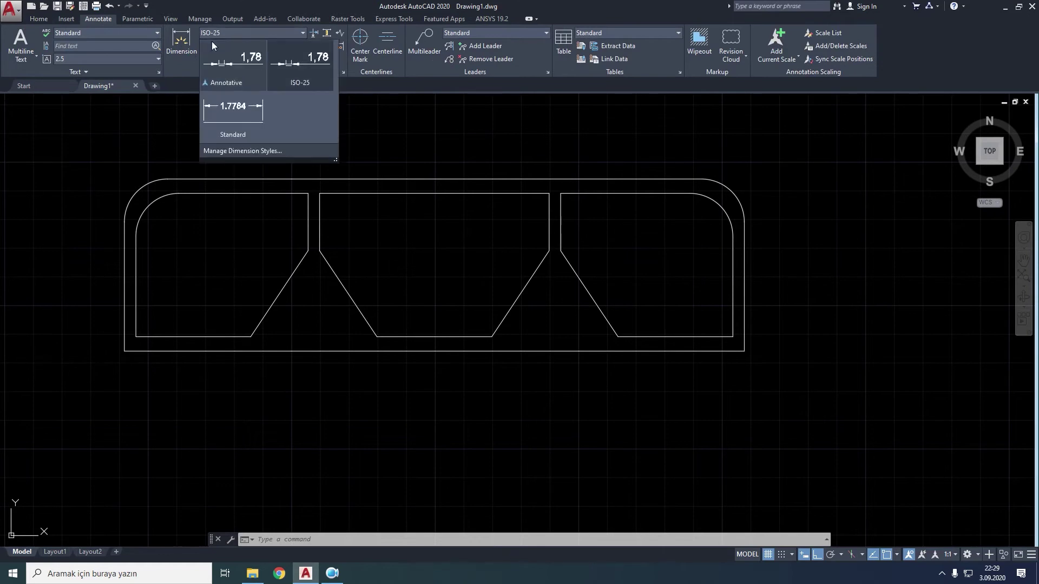
left_click(248, 151)
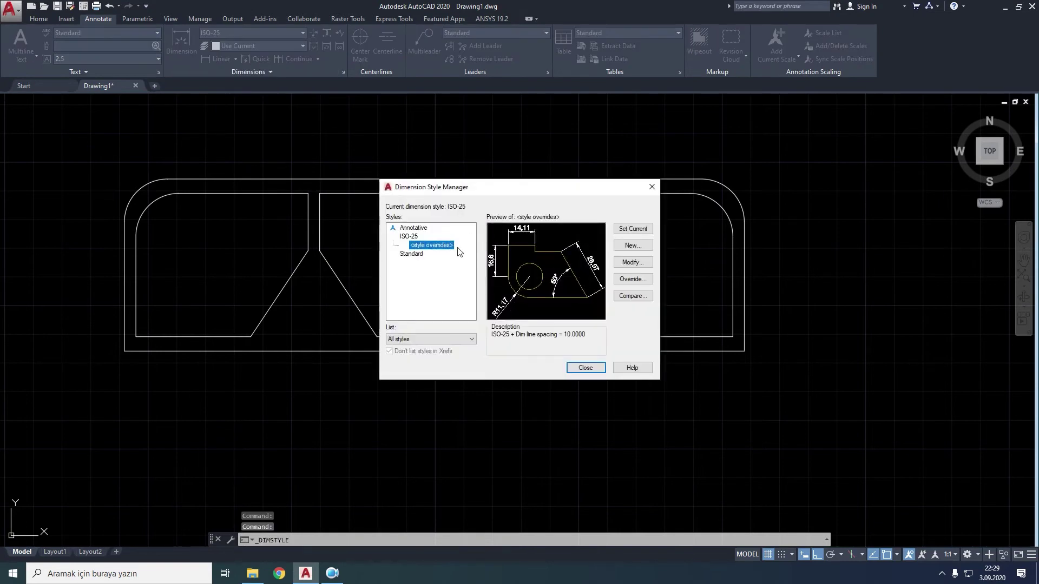
left_click(652, 187)
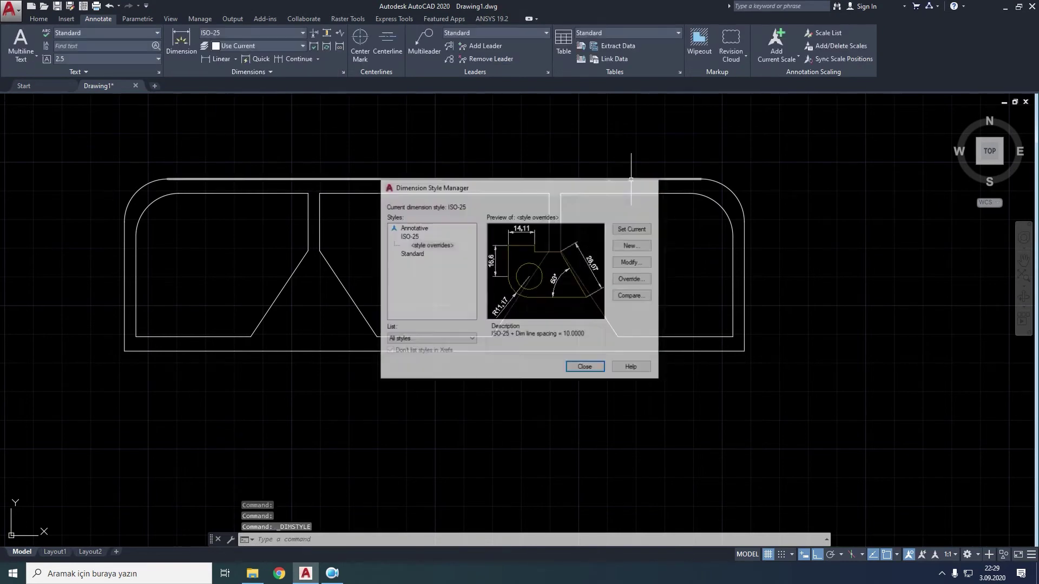
left_click(343, 71)
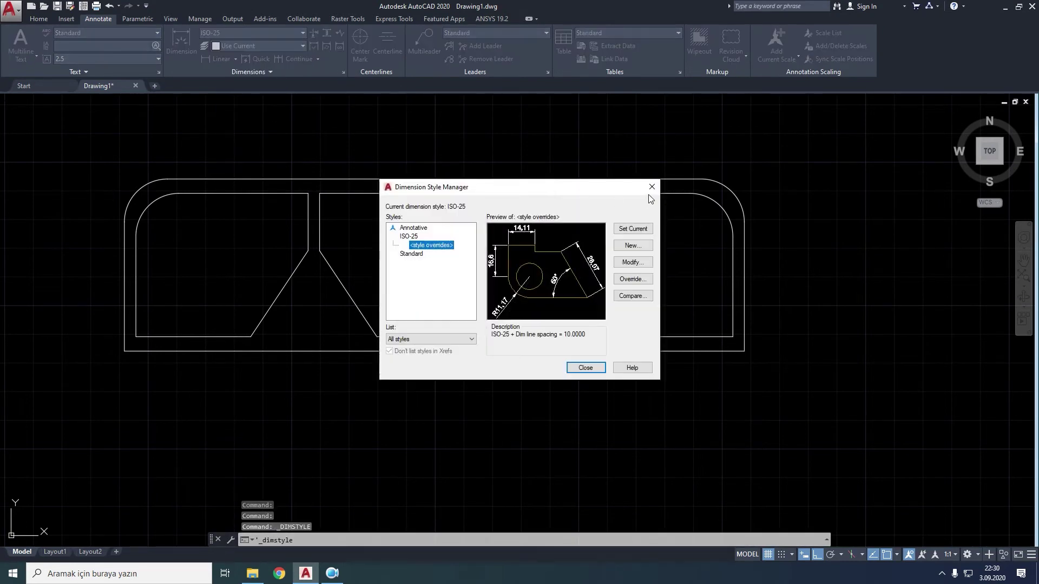
left_click(652, 187)
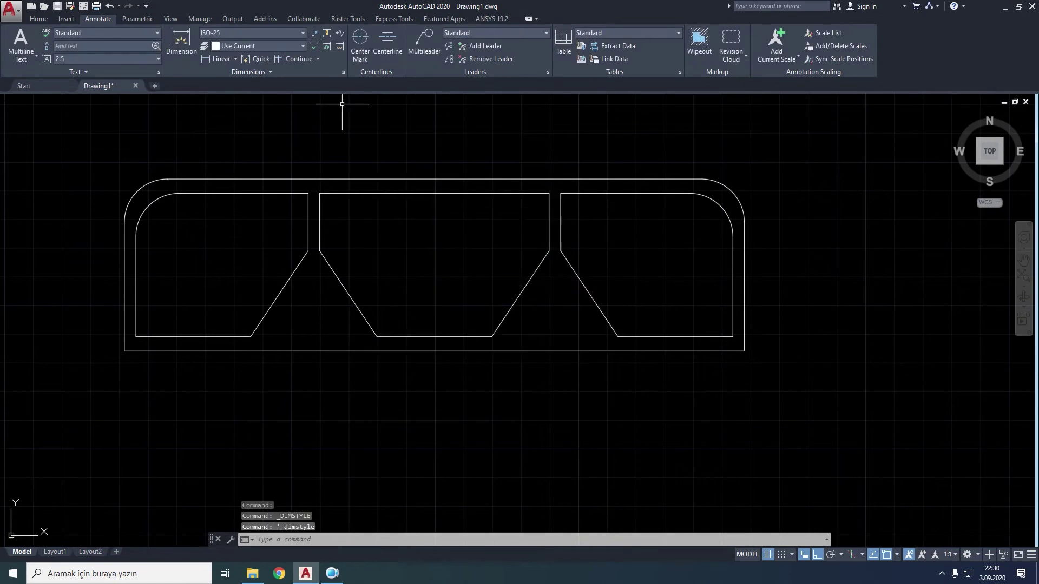
left_click(245, 35)
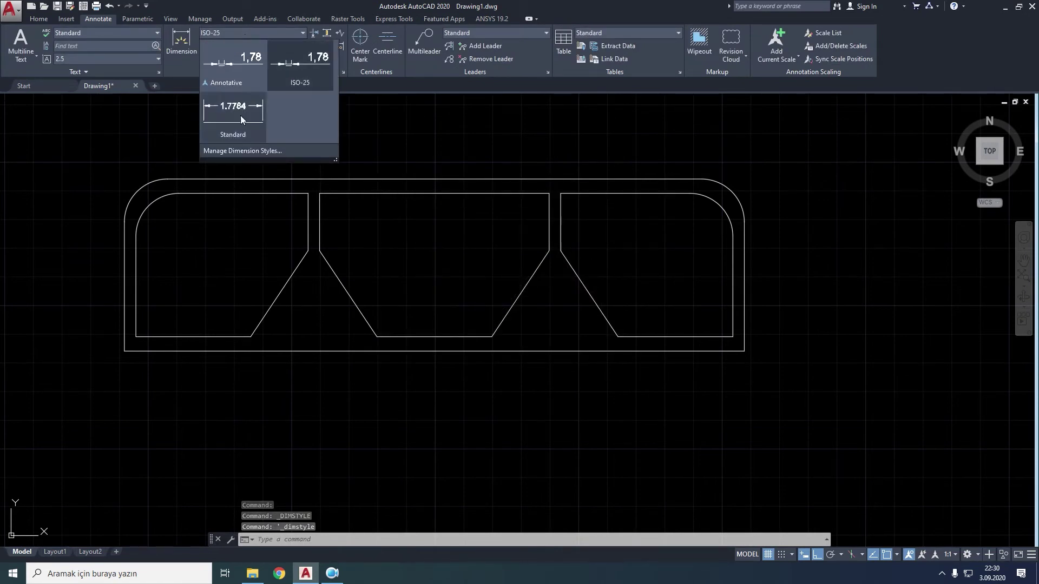
left_click(375, 86)
left_click(265, 47)
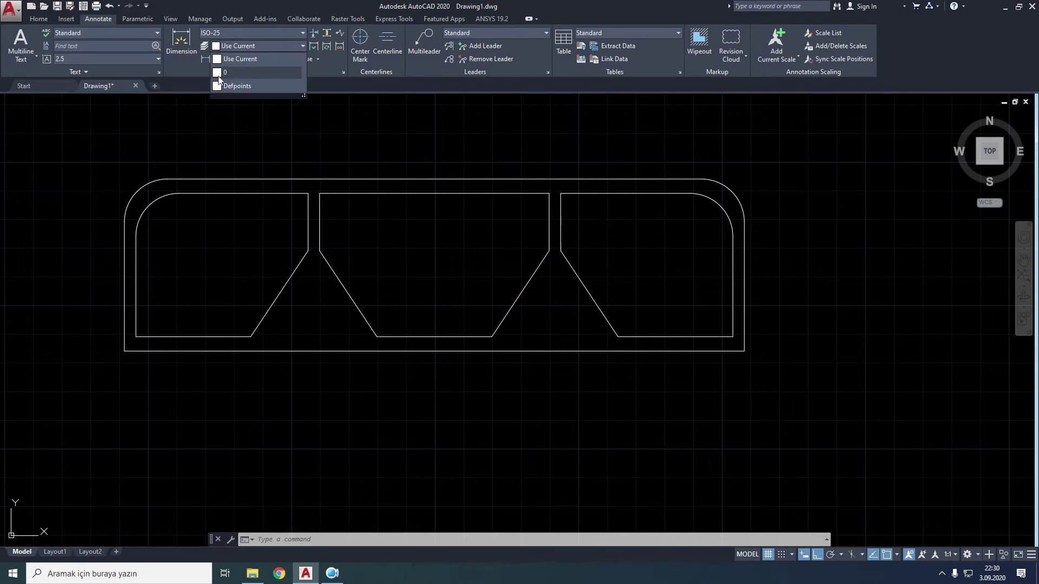
left_click(341, 87)
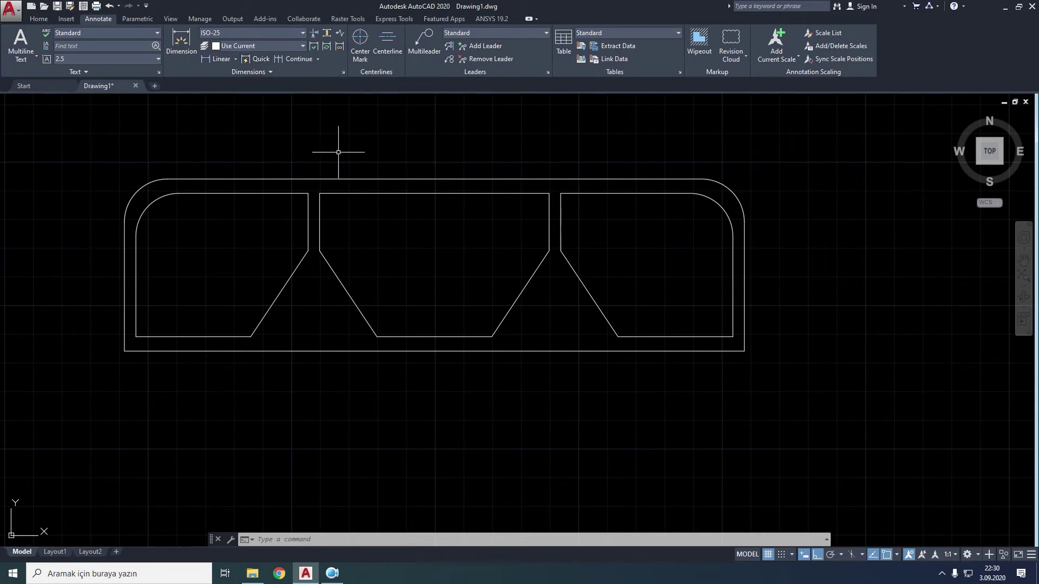
Quick-dimension the 12 lower frame edges as a continuous chain (4, 40, 20, …) below the frame
left_click(249, 59)
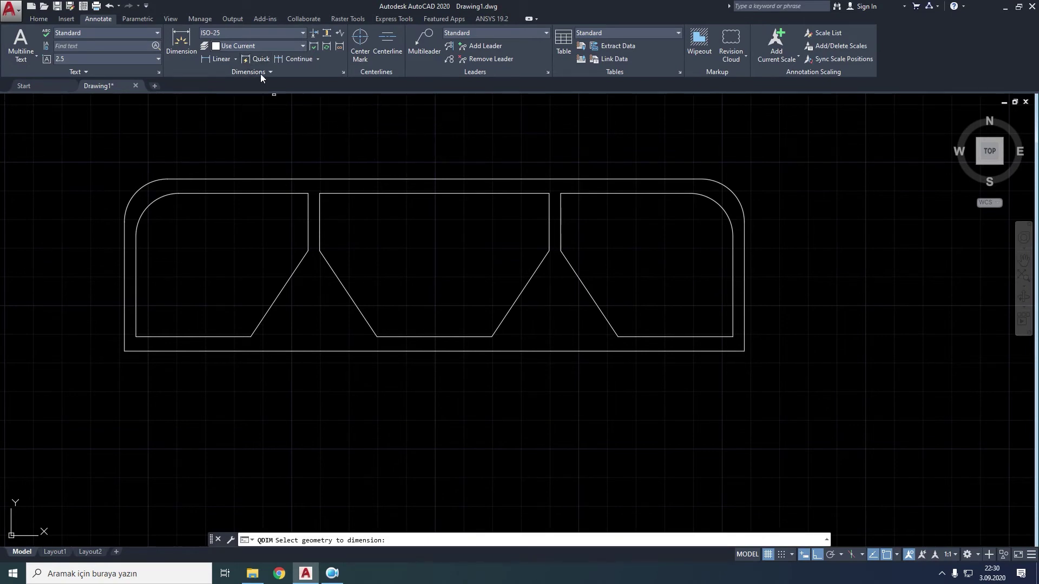
left_click(767, 322)
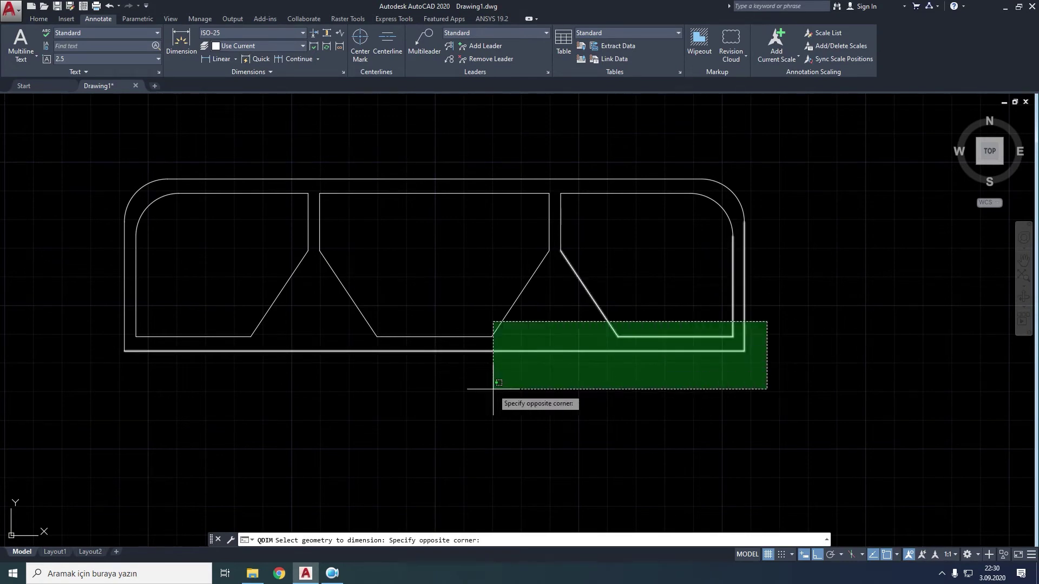
left_click(108, 401)
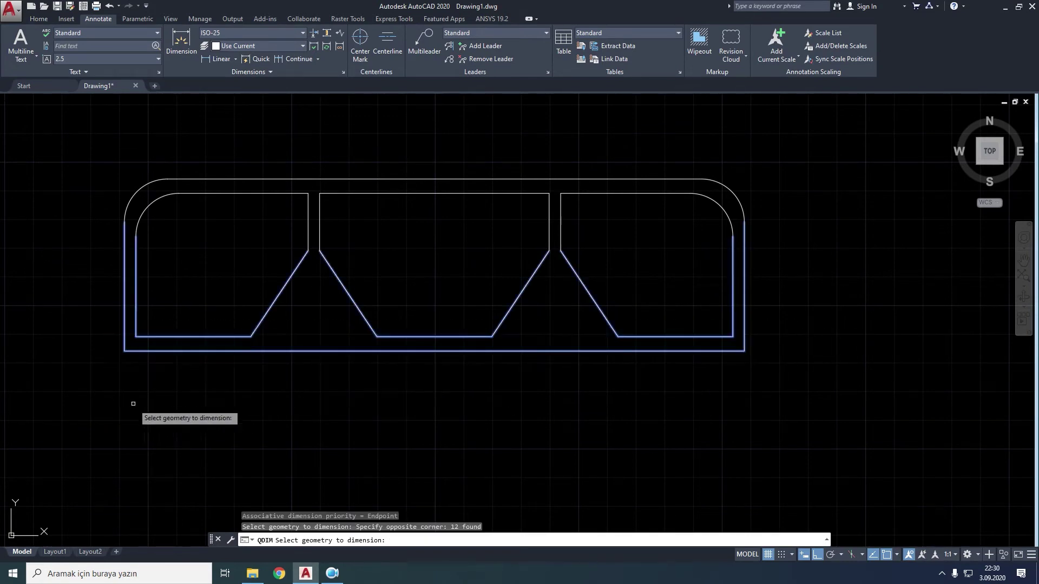
key("Return")
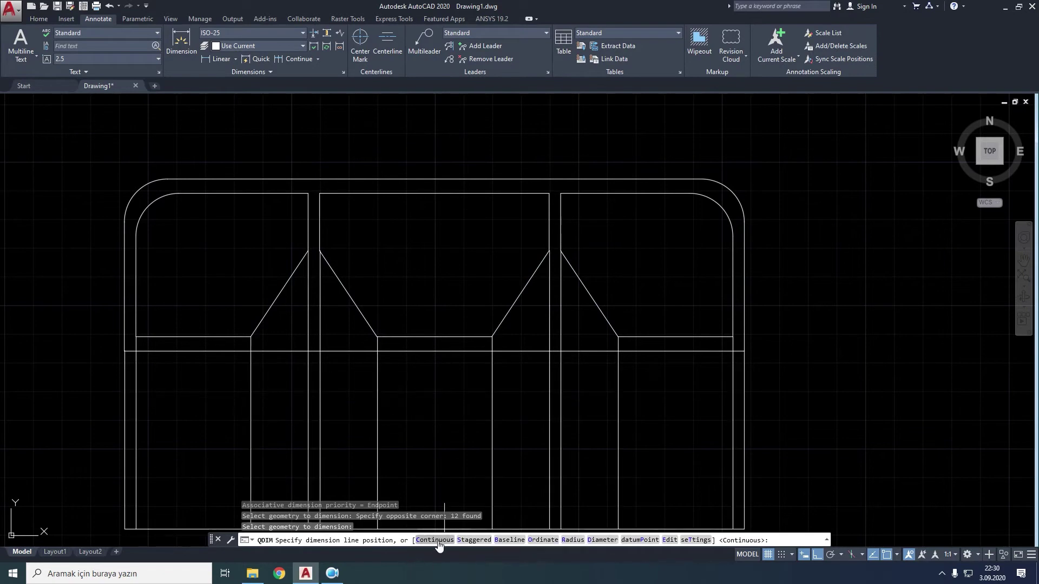
left_click(364, 394)
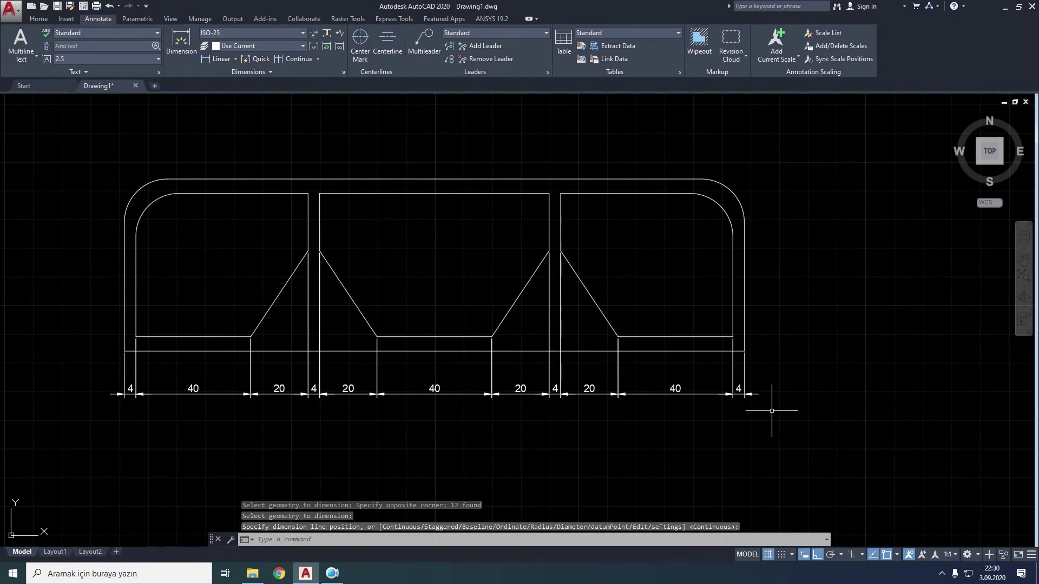
Undo the continuous chain and reselect the 12 lower edges for quick dimensioning
left_click(110, 6)
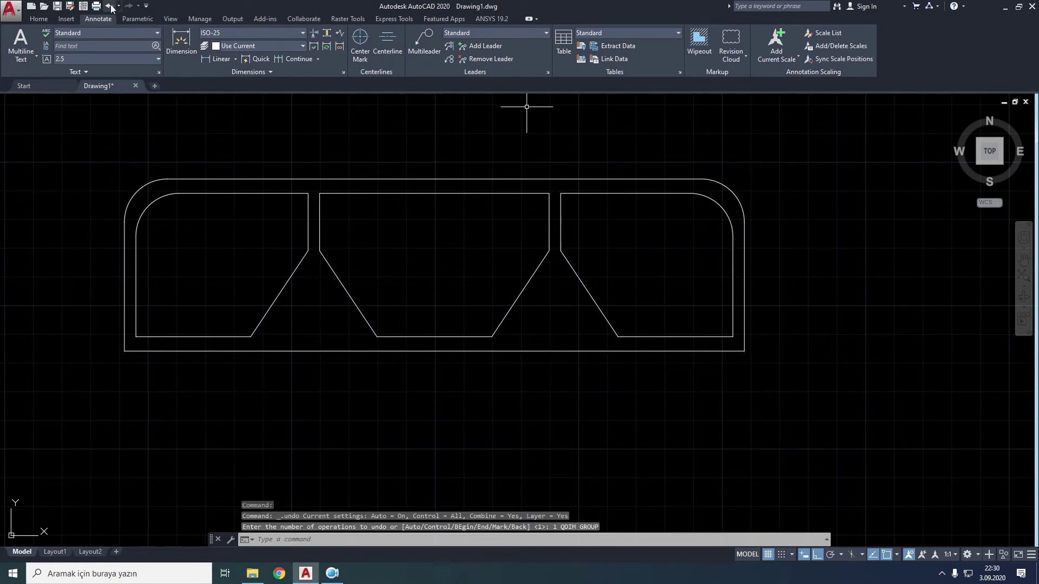
left_click(246, 59)
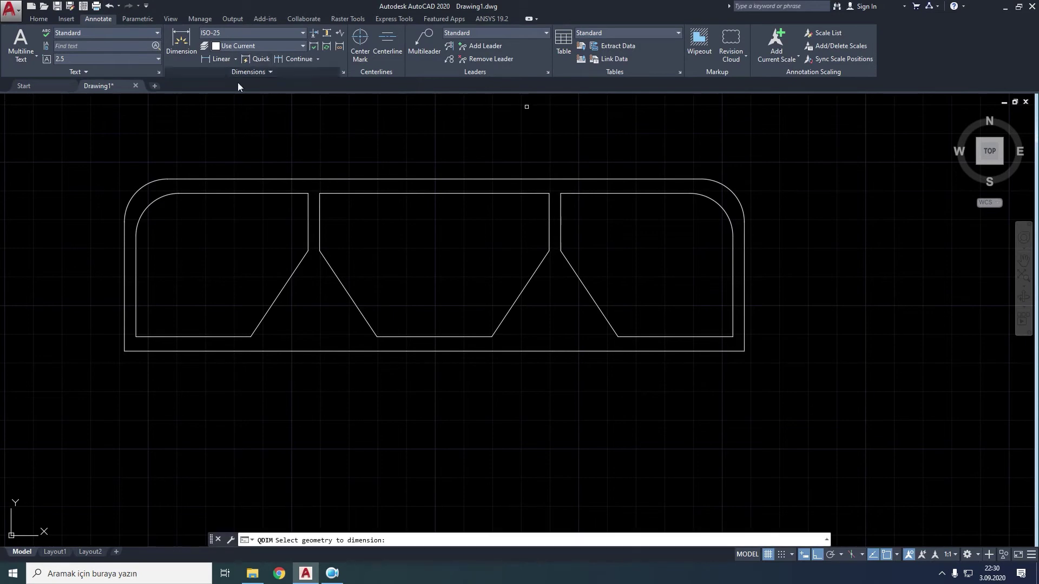
left_click(772, 317)
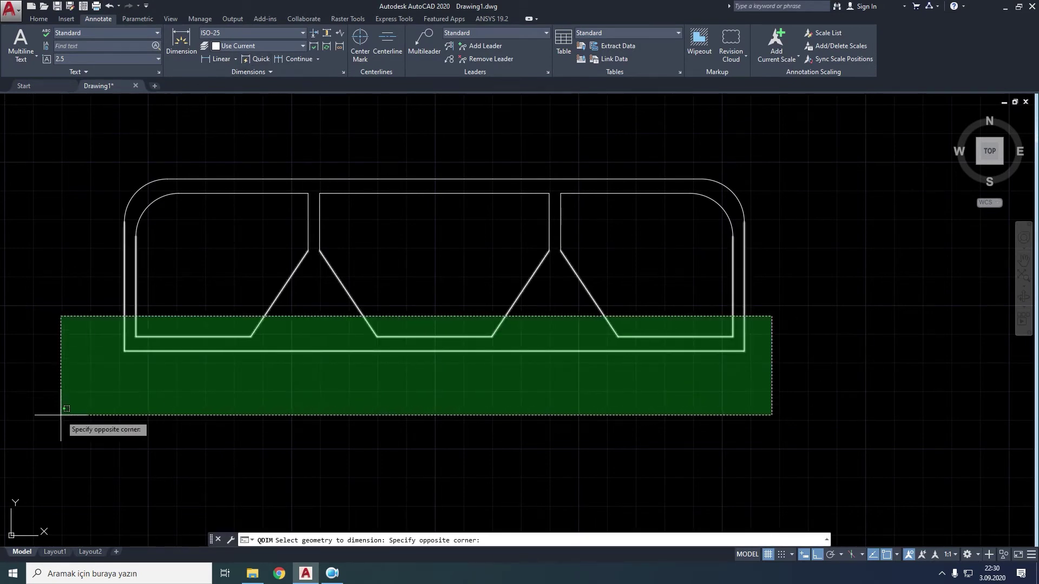
left_click(63, 412)
key("Return")
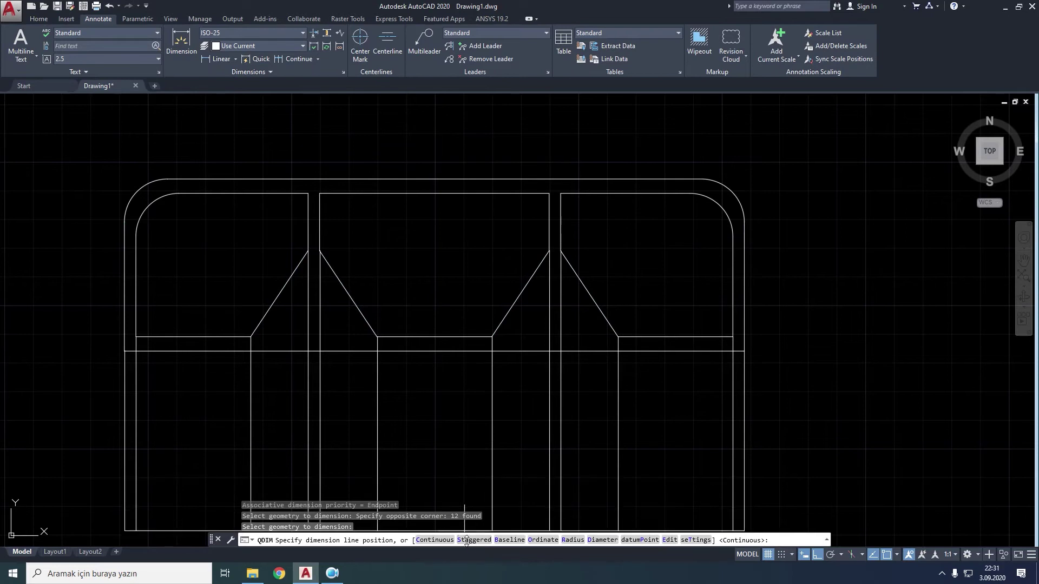
Place staggered dimensions 40, 80, 88, 128, 208 and 216 below the frame
left_click(472, 541)
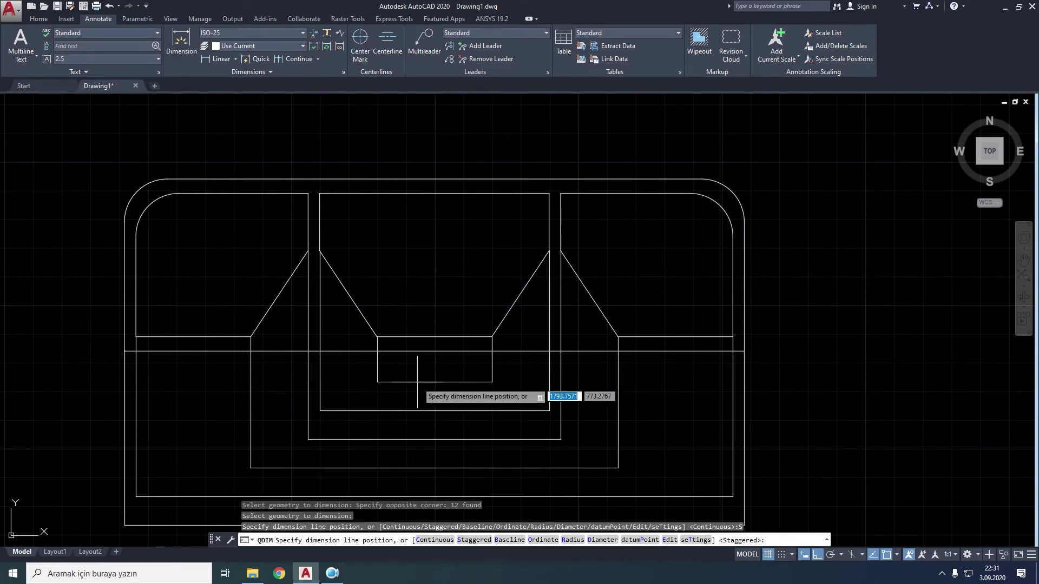
scroll(416, 358, "down", 4)
middle_click_drag(416, 358, 357, 322)
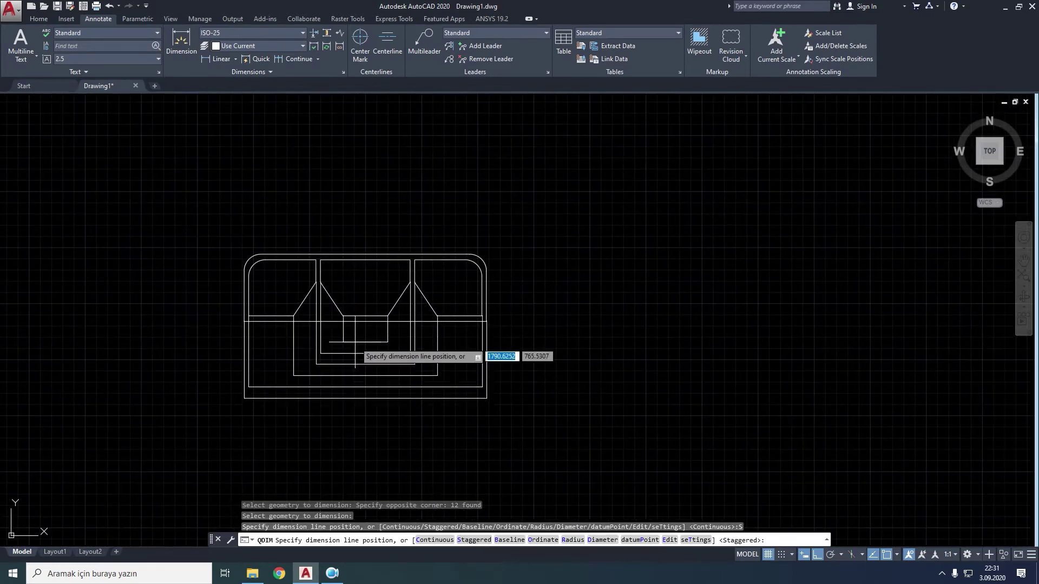
left_click(355, 343)
scroll(368, 357, "up", 4)
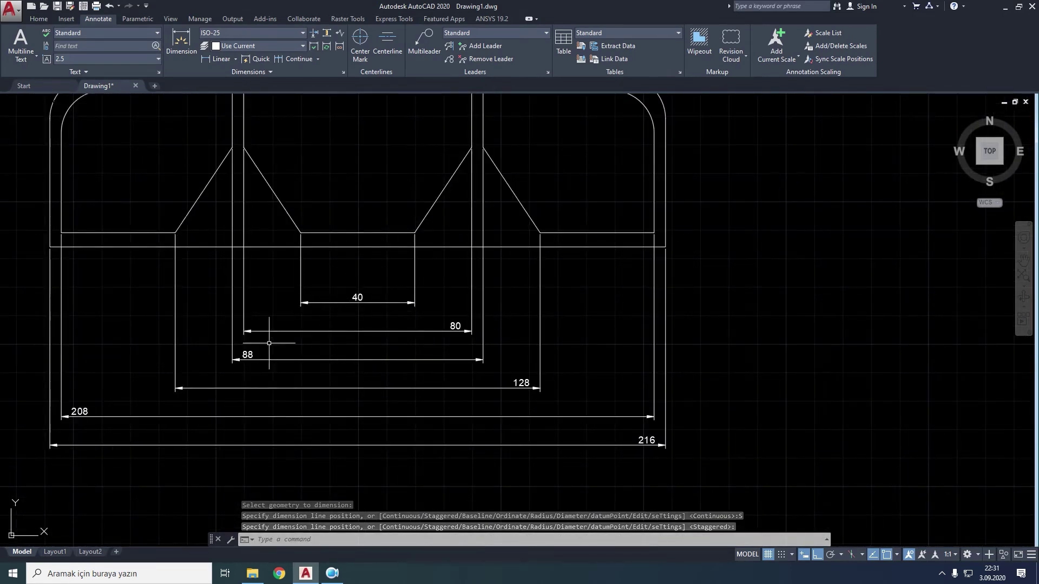
left_click(110, 6)
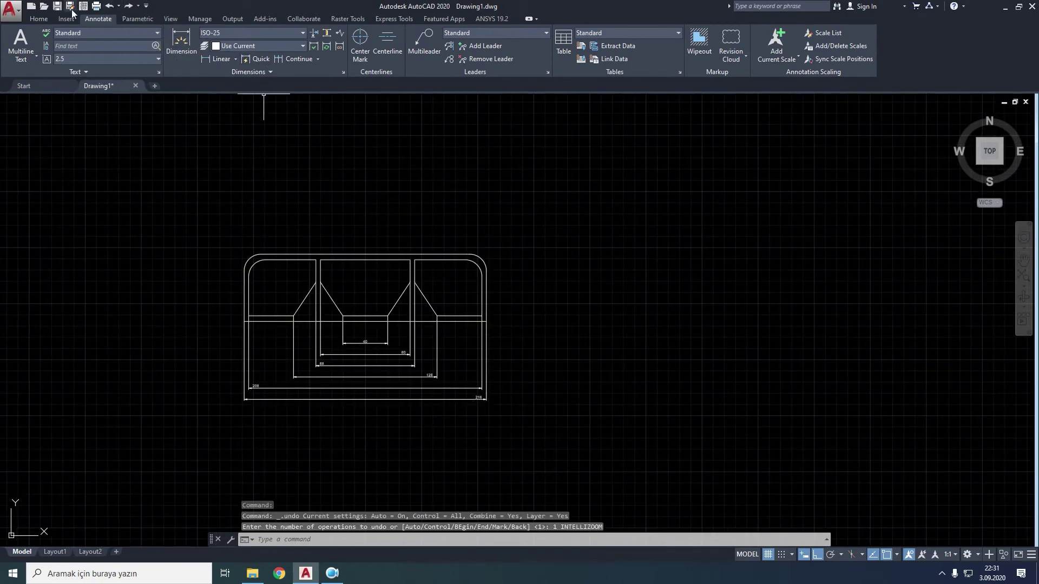
Undo the staggered dimensions and reselect the frame's lower edges for QDIM
left_click(110, 7)
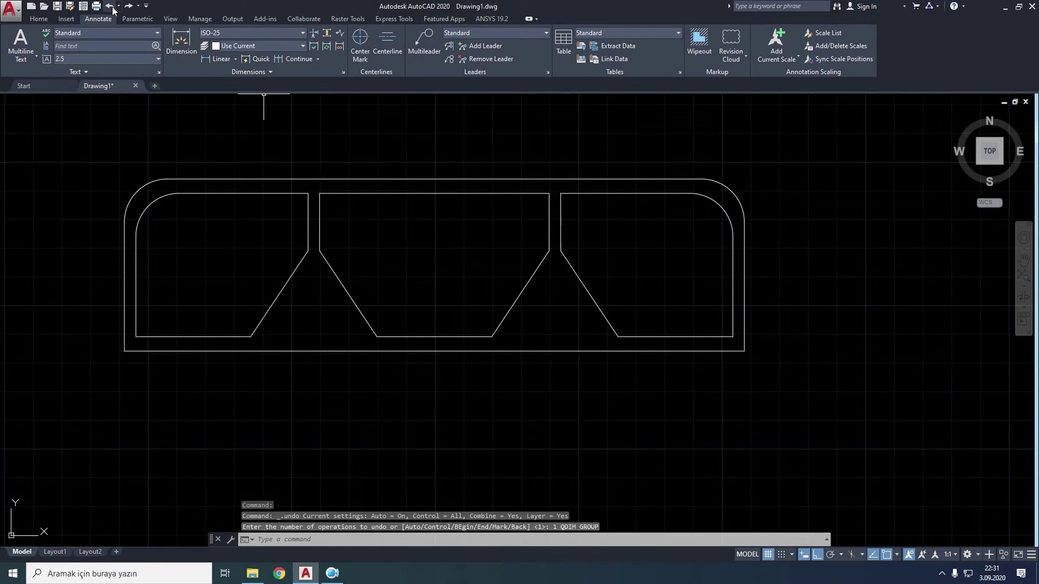
left_click(249, 58)
left_click(779, 317)
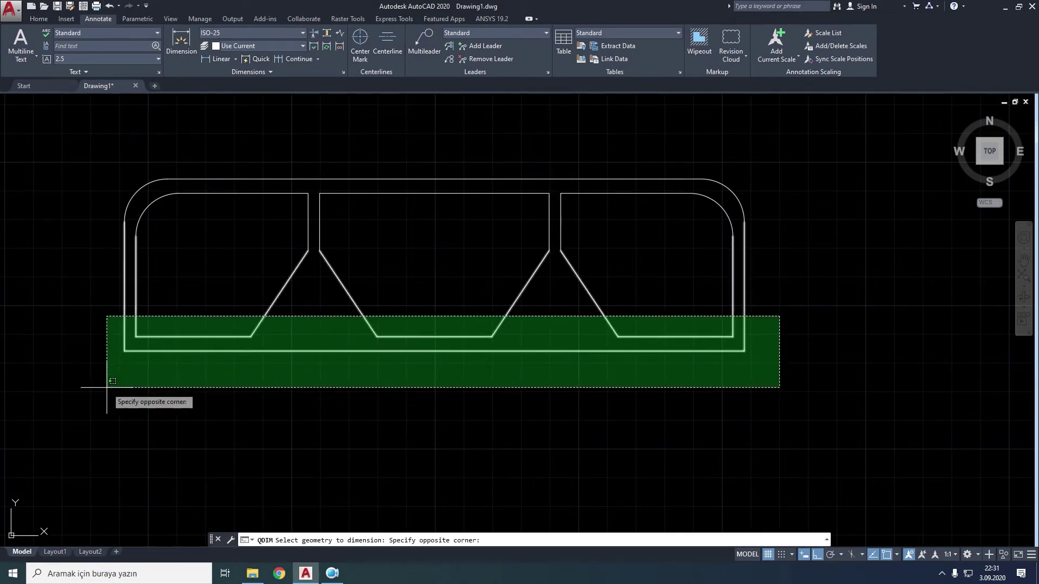
left_click(106, 388)
key("Return")
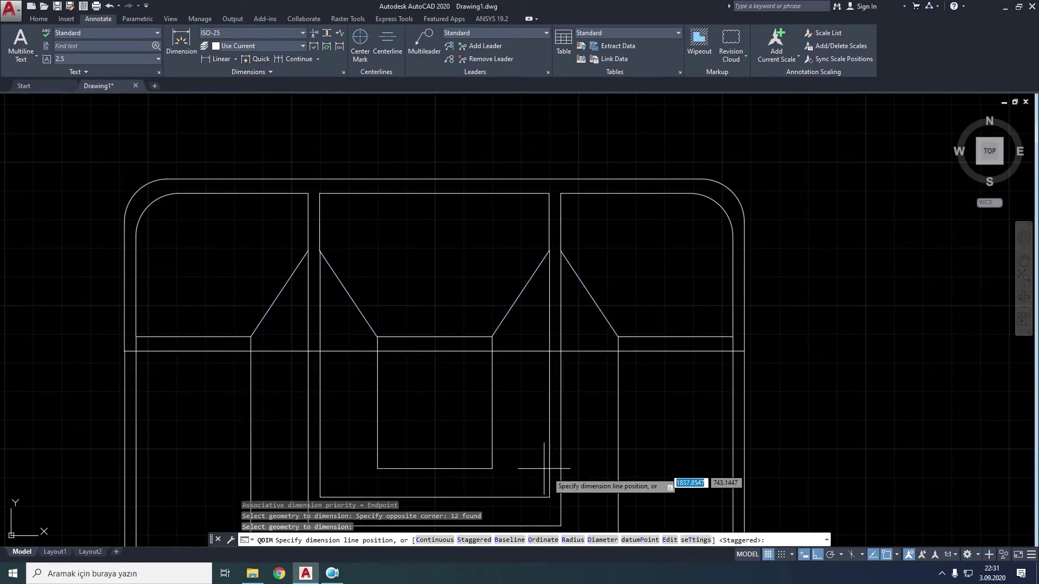
Place baseline dimensions 4 through 216 stacked beneath the frame
left_click(509, 540)
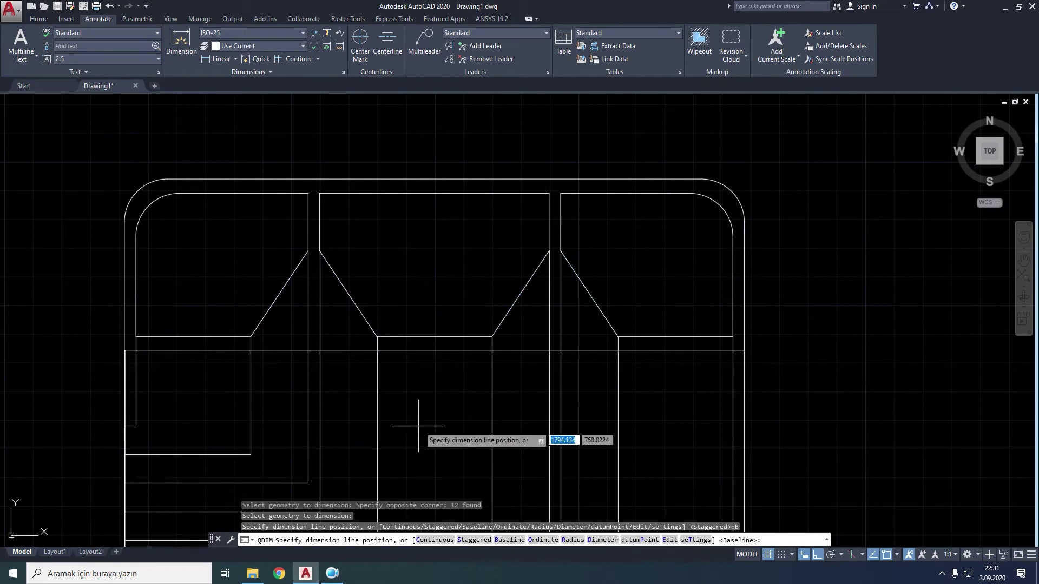
scroll(419, 394, "down", 2)
middle_click_drag(412, 390, 376, 276)
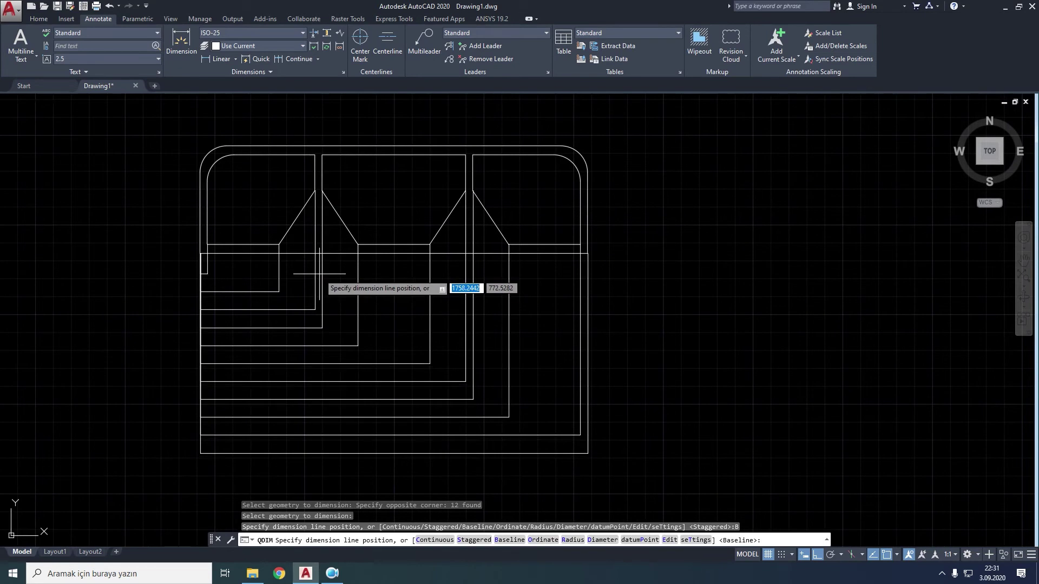
left_click(319, 275)
scroll(246, 308, "up", 2)
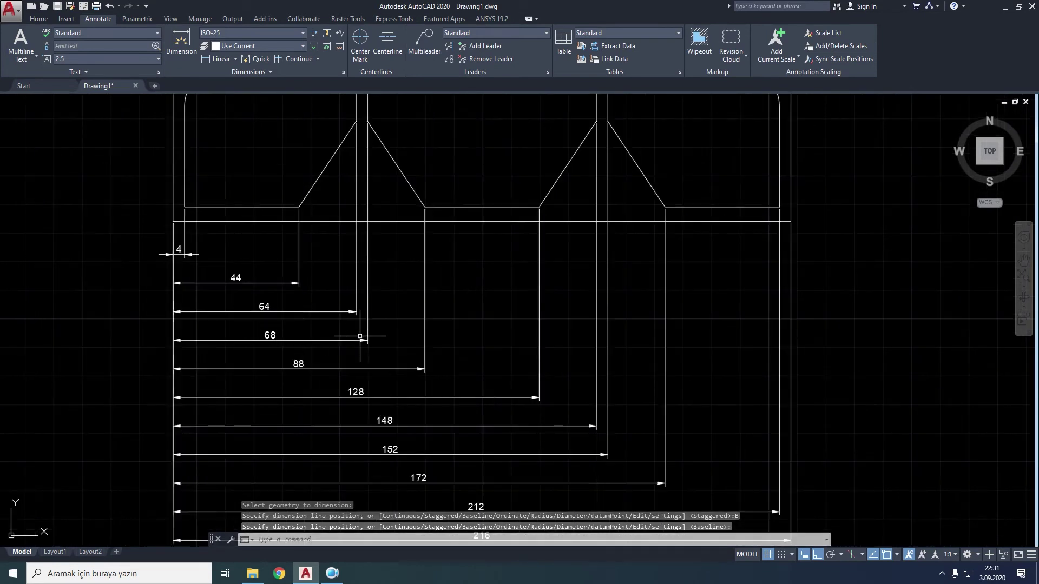
scroll(360, 336, "down", 2)
middle_click_drag(444, 377, 378, 355)
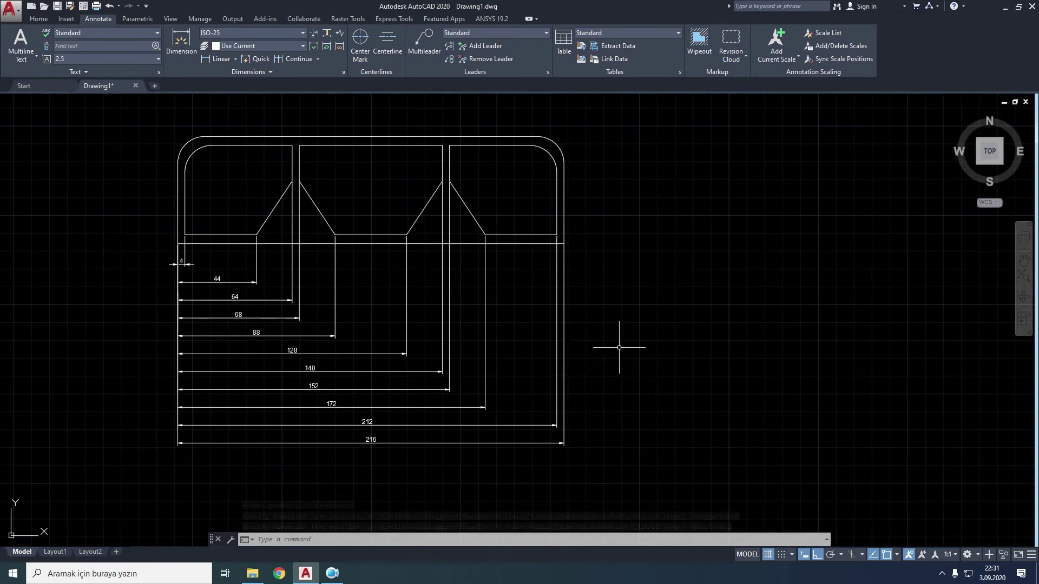
Erase all the baseline dimensions except the 4 and 44 ones
left_click(680, 290)
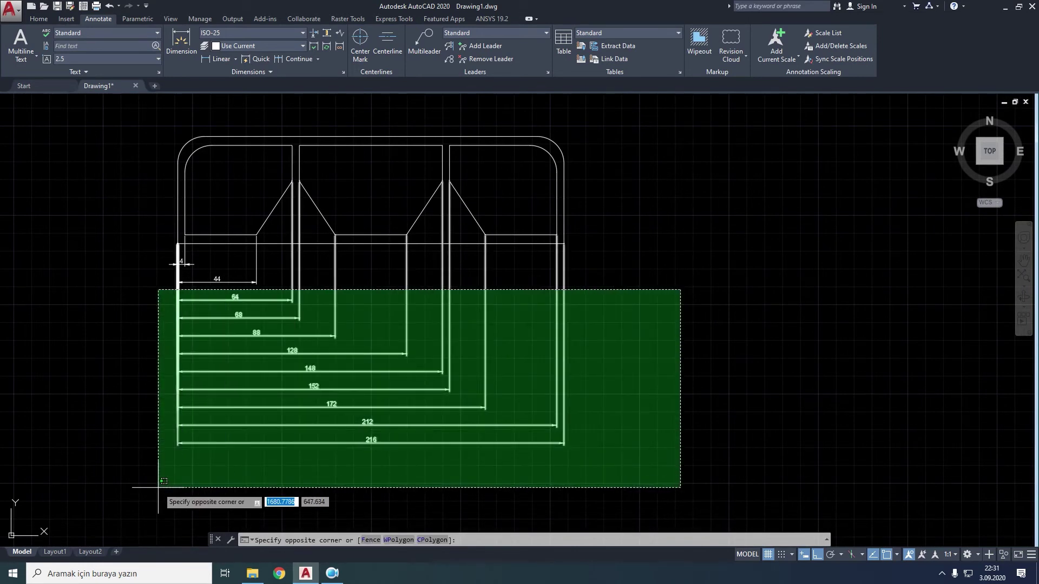
left_click(158, 487)
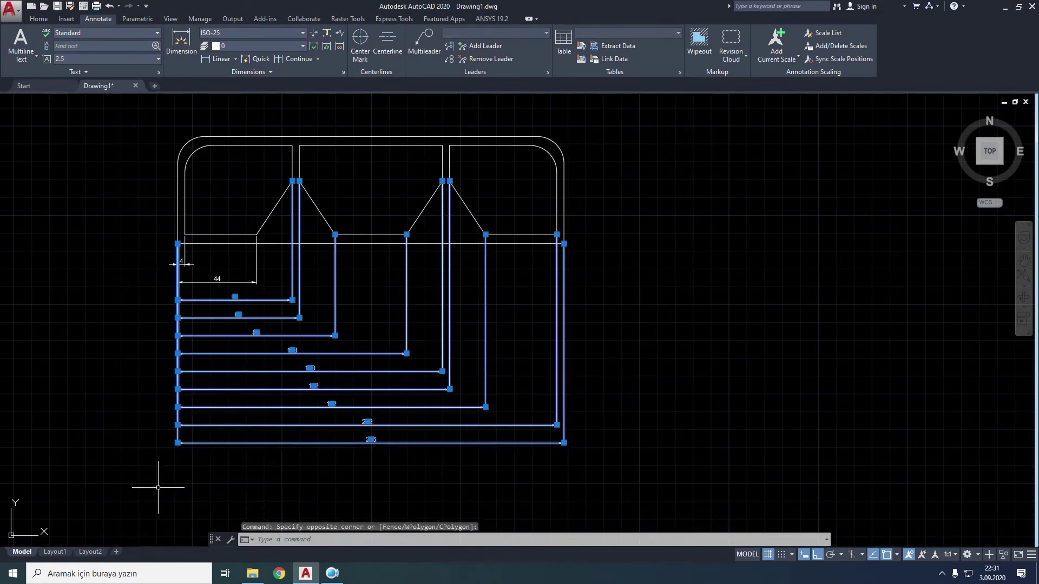
key("Delete")
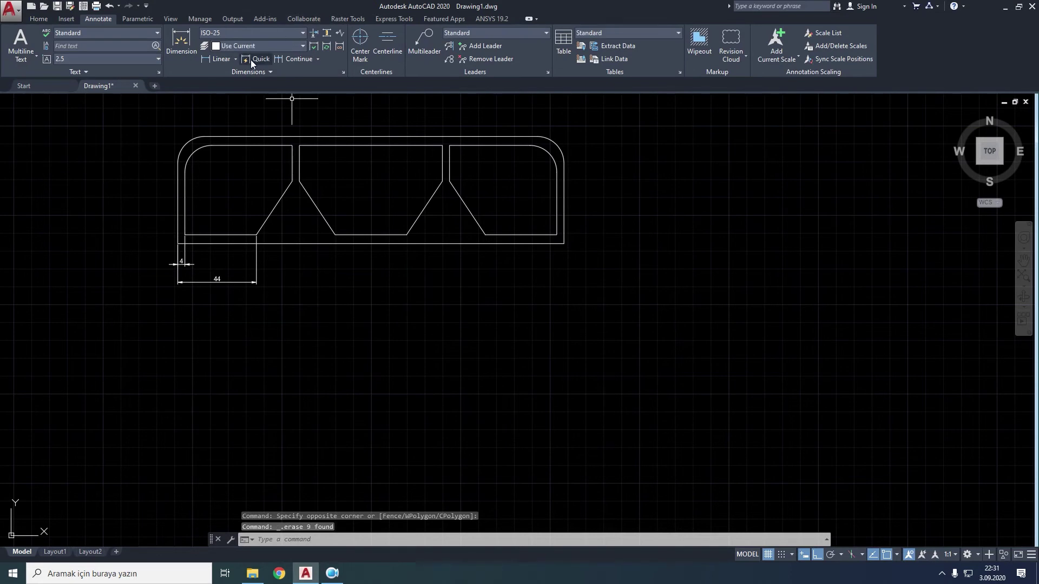
left_click(251, 60)
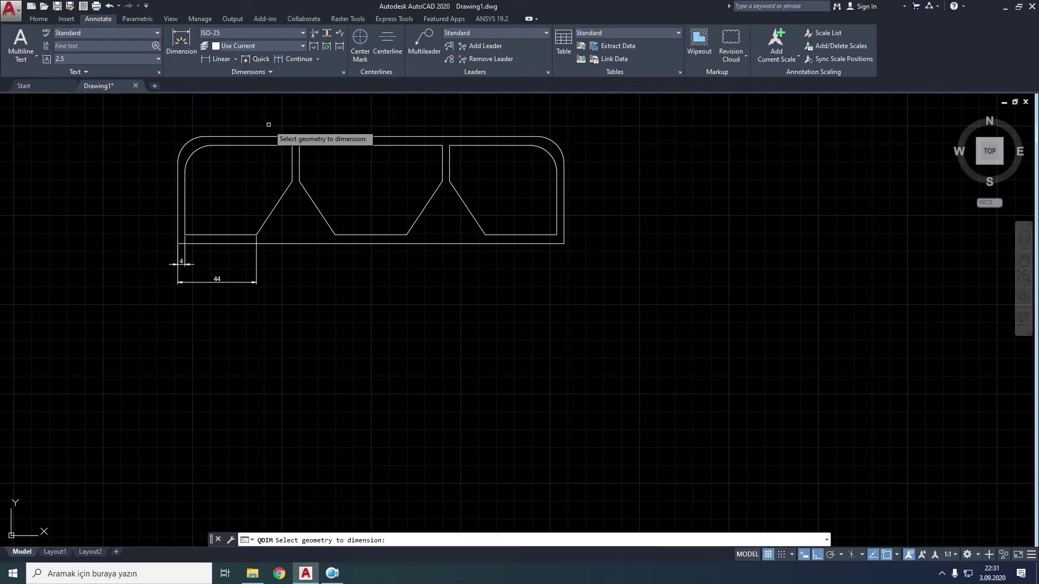
key("Escape")
Erase the remaining 4 and 44 dimensions and recenter the frame
left_click(277, 257)
left_click(166, 295)
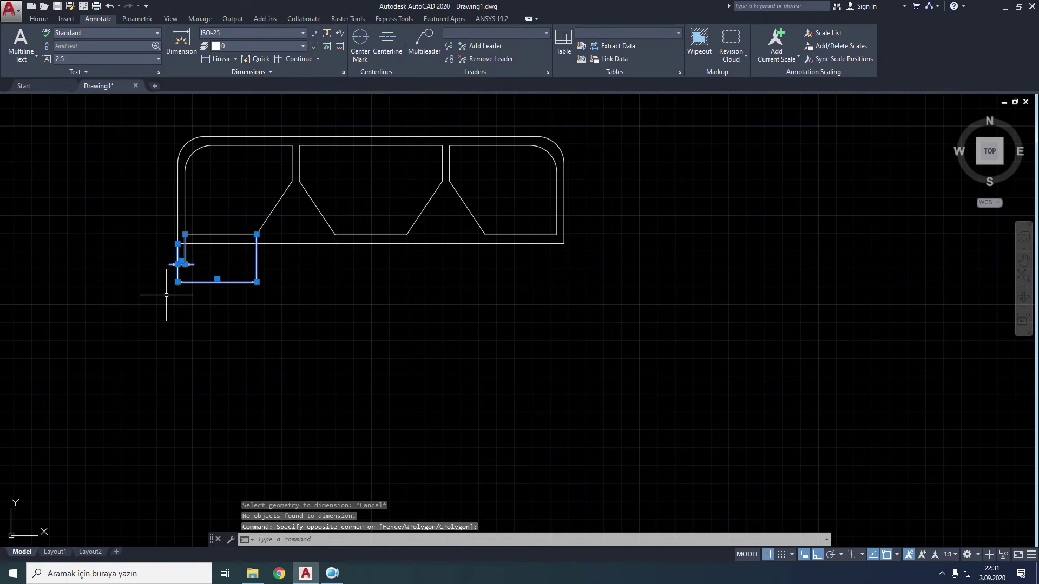
key("Delete")
middle_click_drag(228, 268, 221, 297)
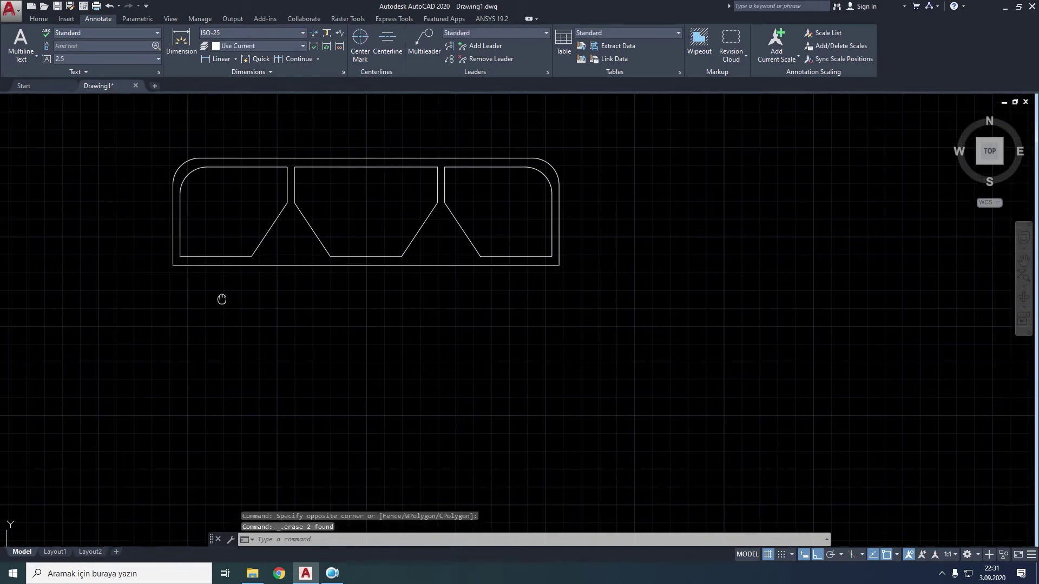
left_click(247, 61)
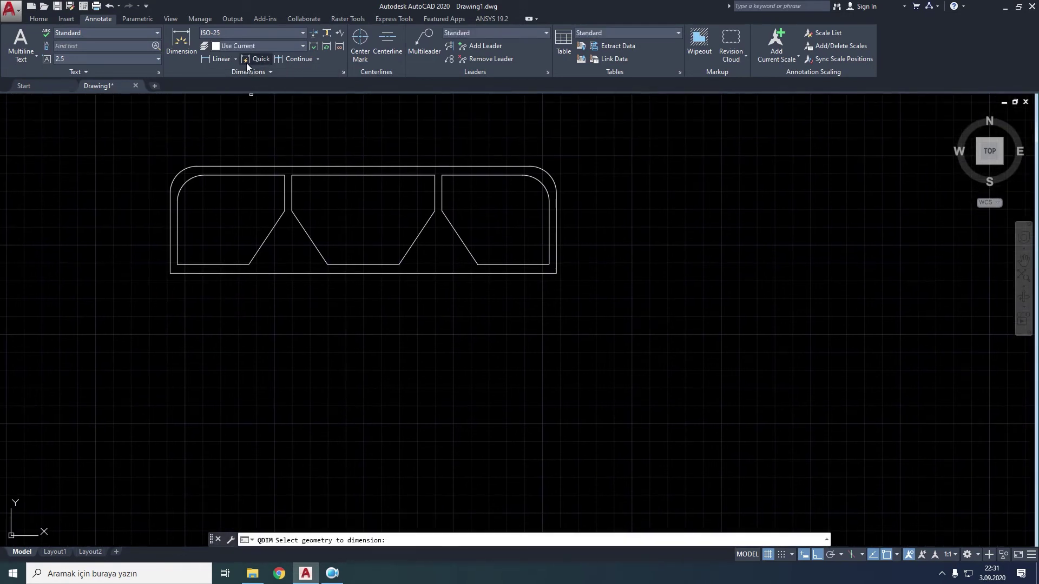
left_click(591, 259)
left_click(156, 304)
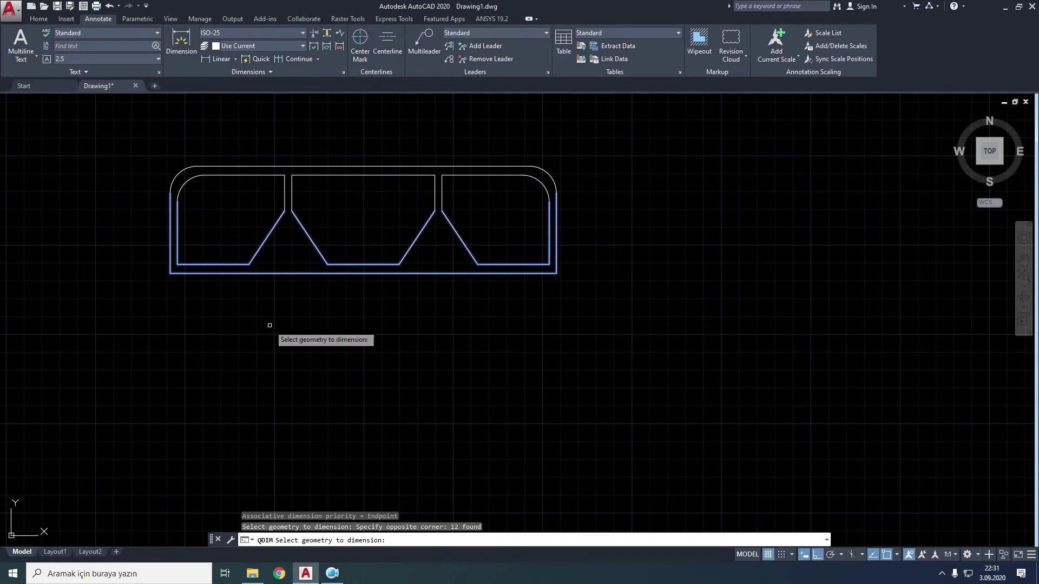
key("Return")
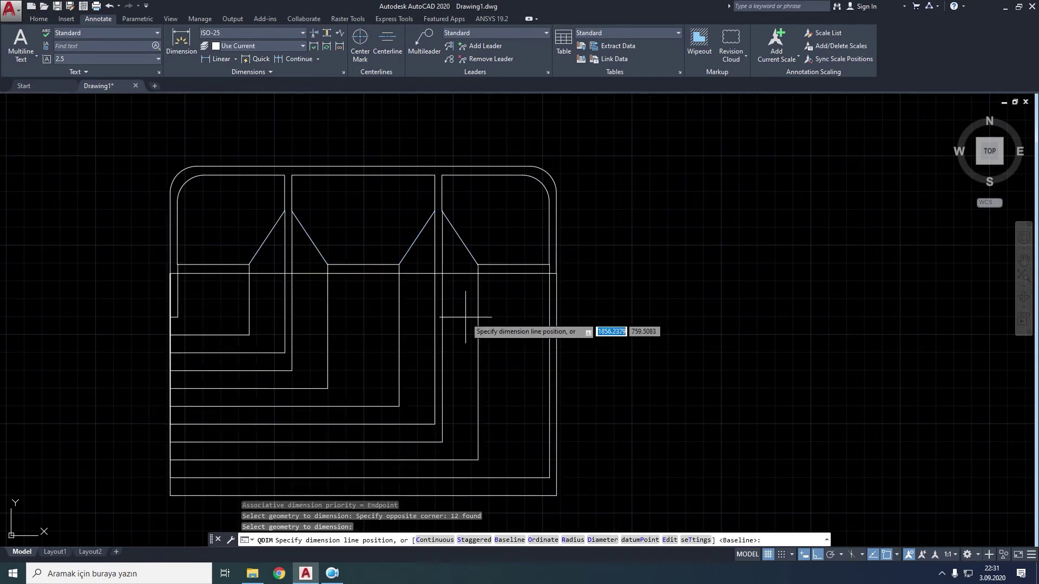
left_click(550, 541)
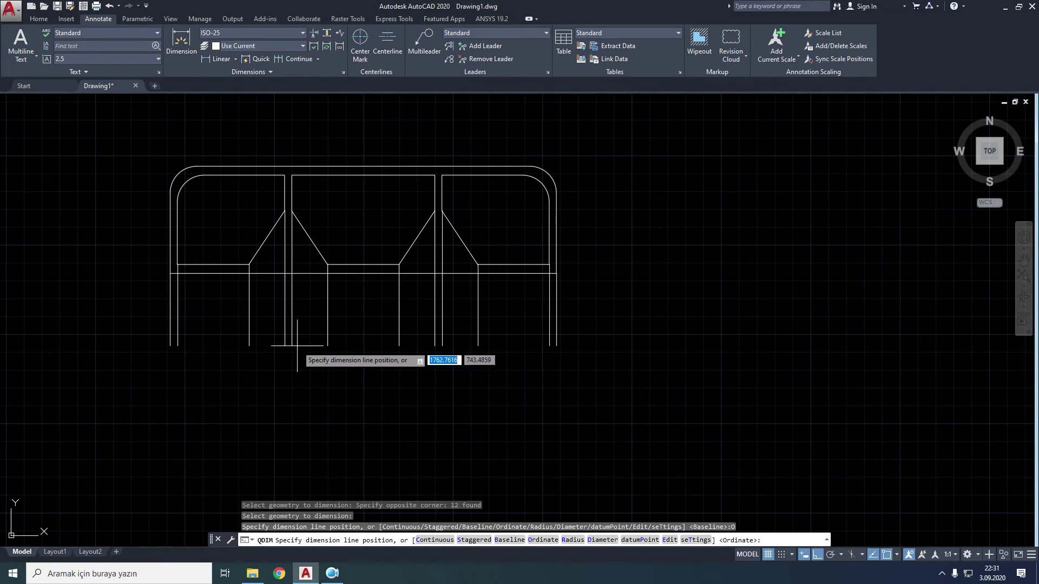
left_click(279, 316)
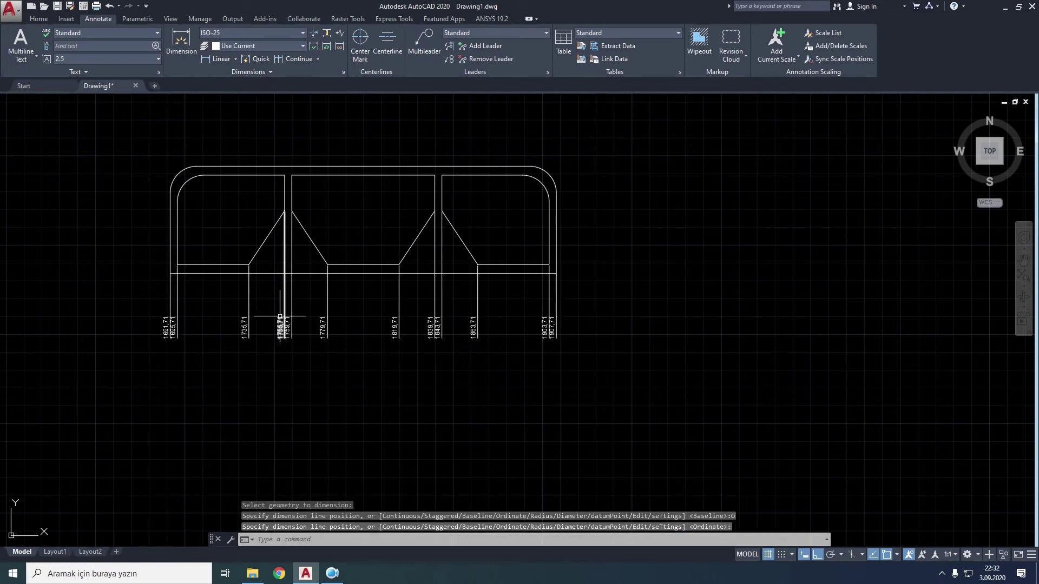
scroll(211, 272, "up", 4)
scroll(220, 281, "down", 3)
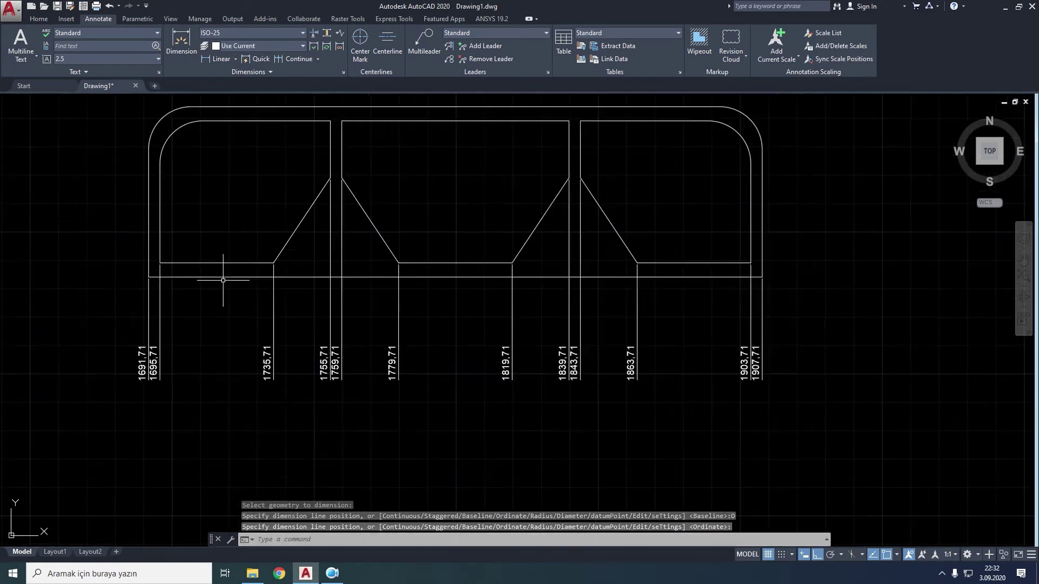
scroll(222, 283, "down", 1)
left_click(613, 306)
left_click(115, 390)
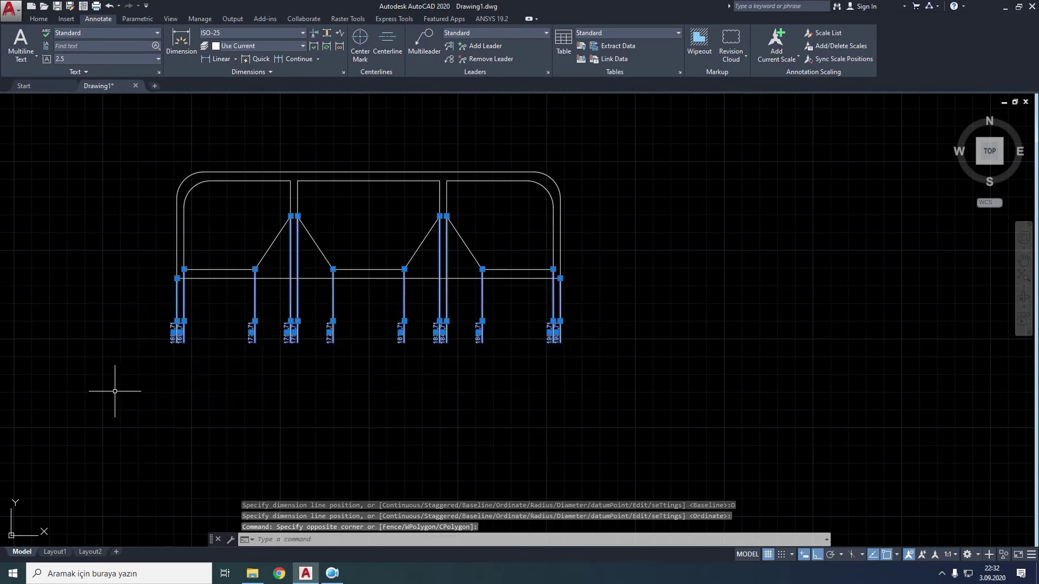
key("Delete")
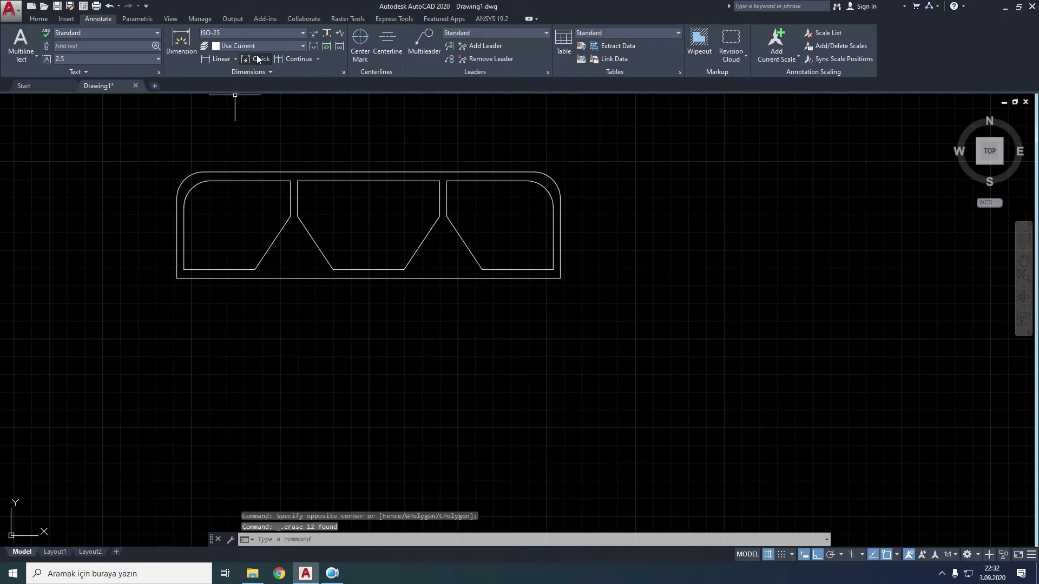
left_click(257, 57)
left_click(592, 158)
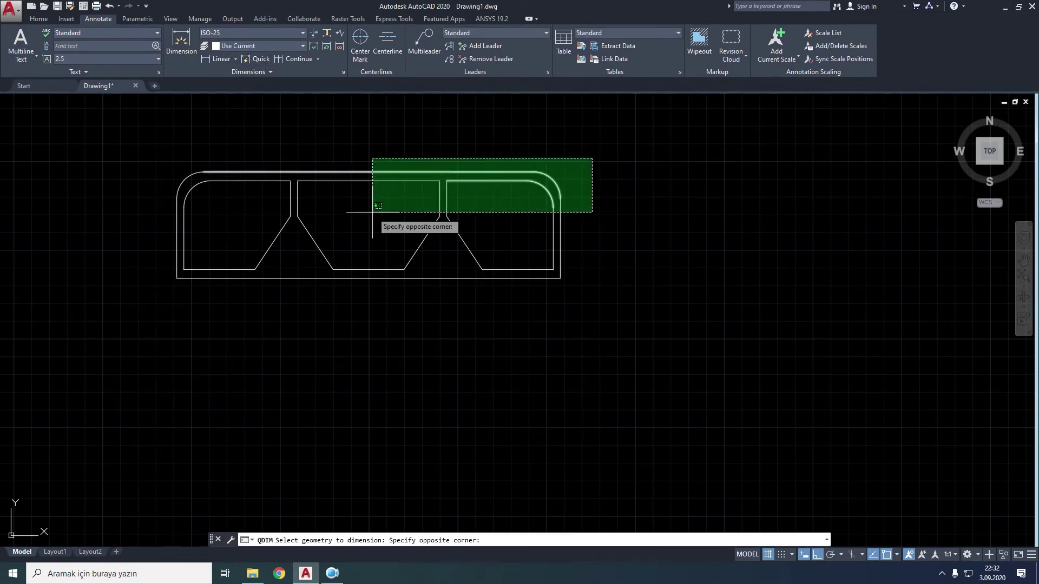
left_click(167, 213)
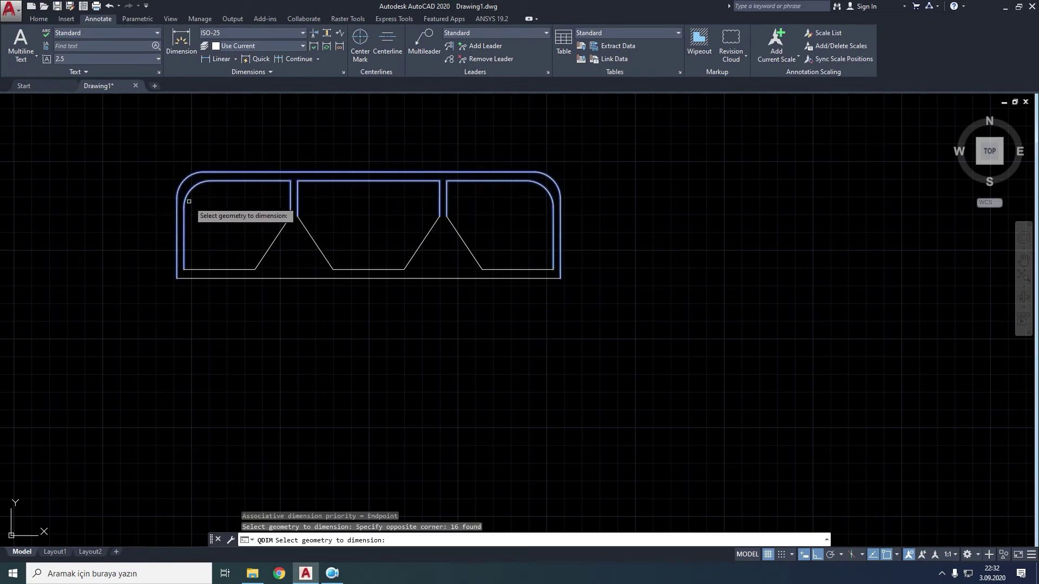
key("Return")
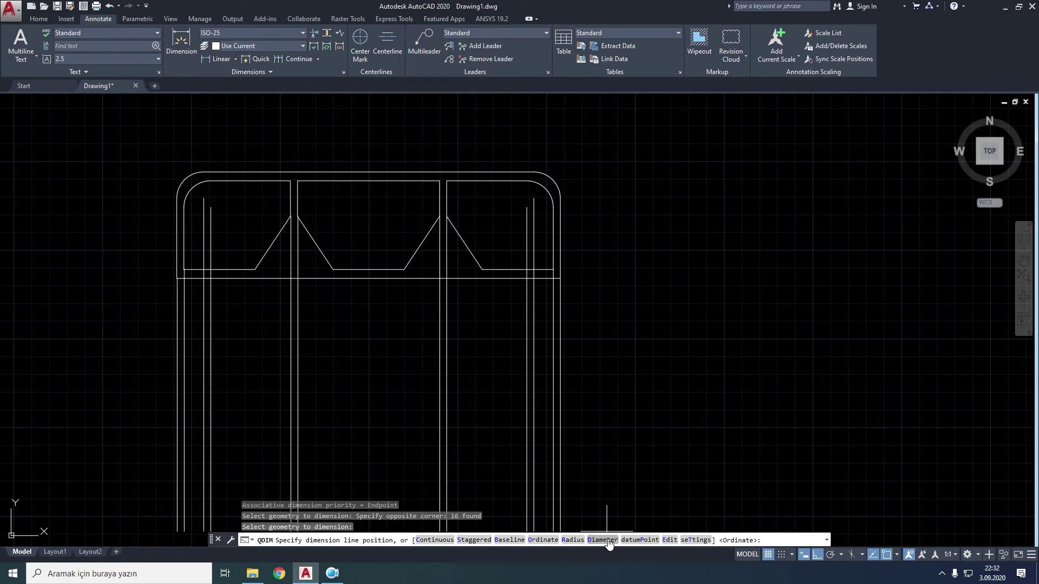
left_click(551, 541)
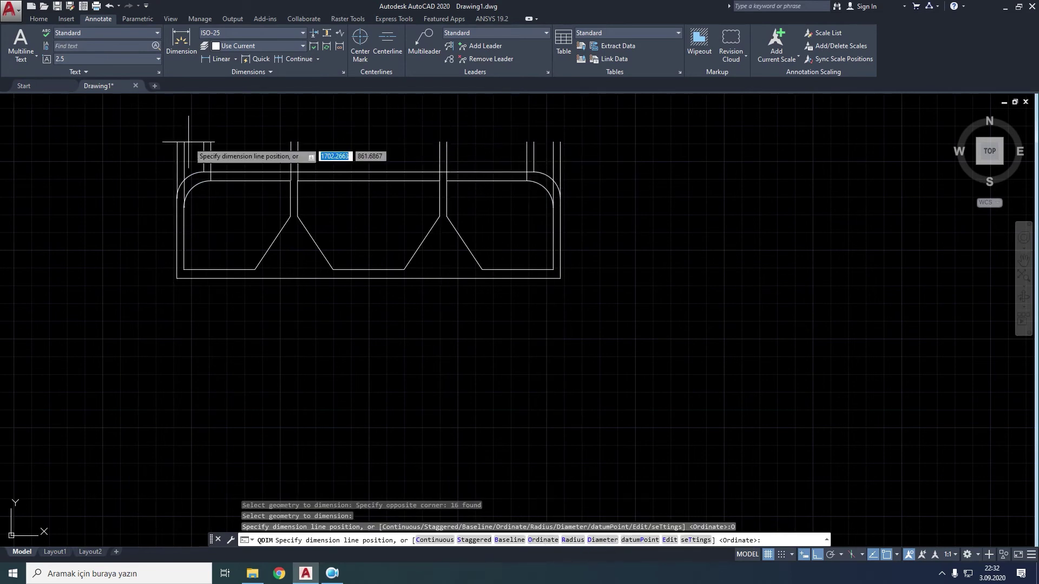
middle_click_drag(67, 205, 256, 213)
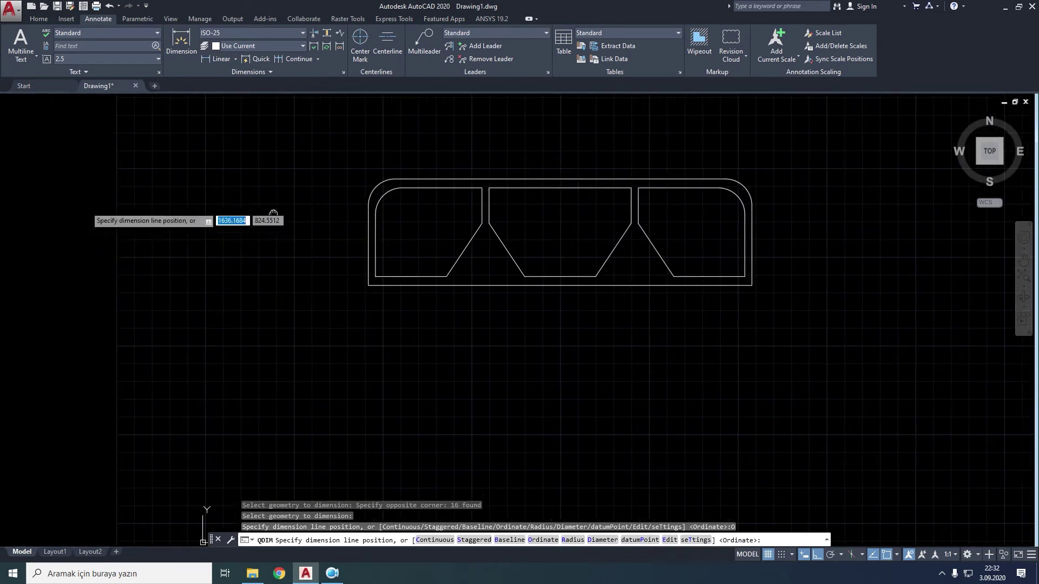
left_click(200, 233)
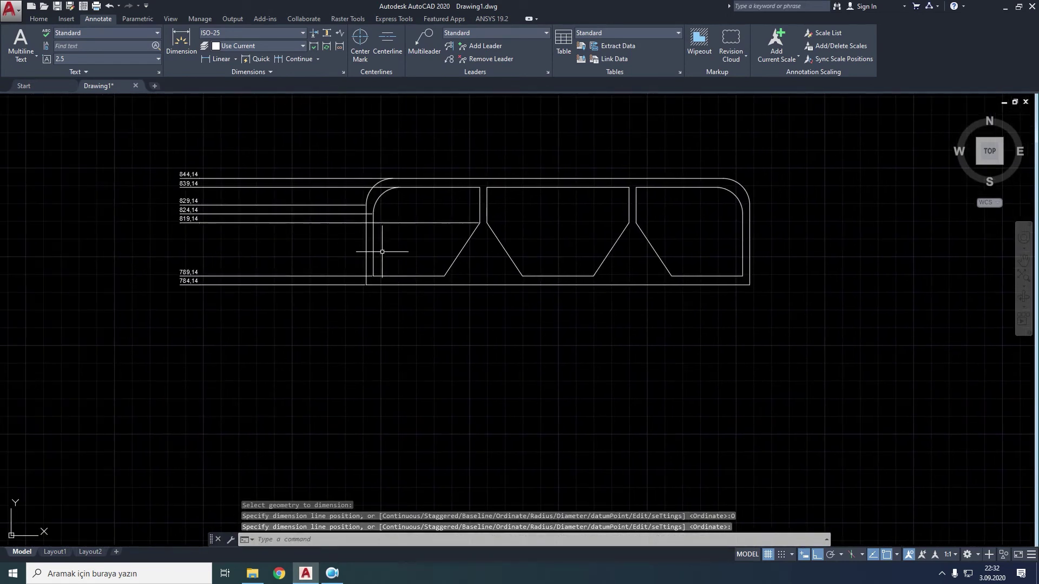
left_click(301, 145)
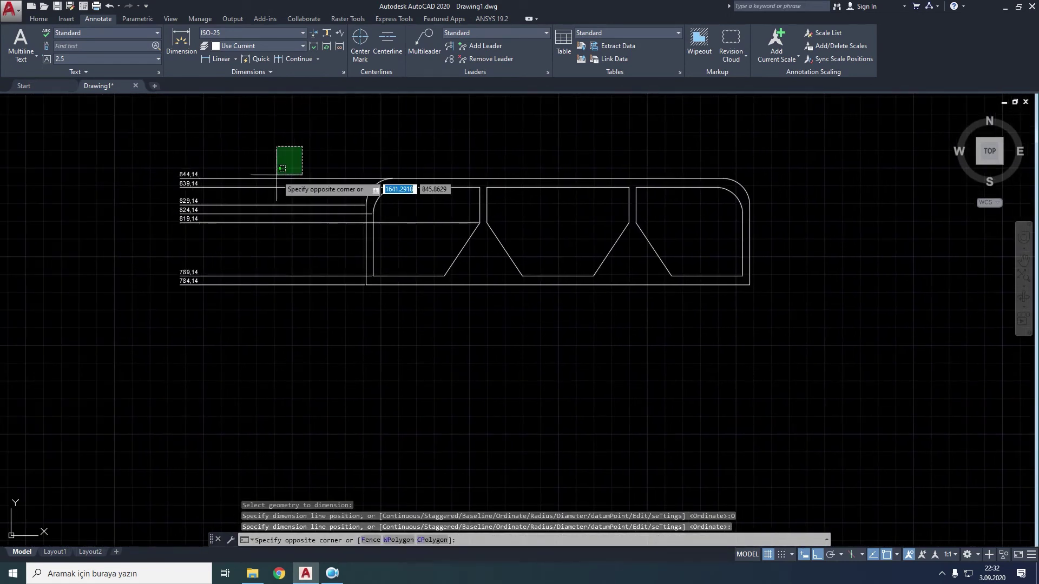
left_click(171, 324)
key("Delete")
middle_click_drag(179, 320, 189, 243)
left_click(248, 61)
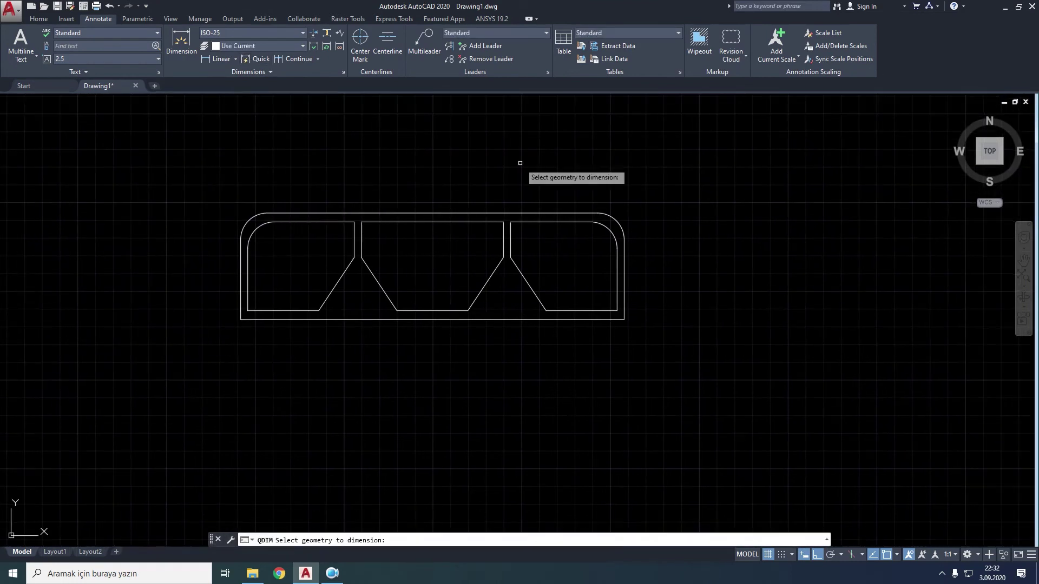
left_click(658, 297)
left_click(211, 359)
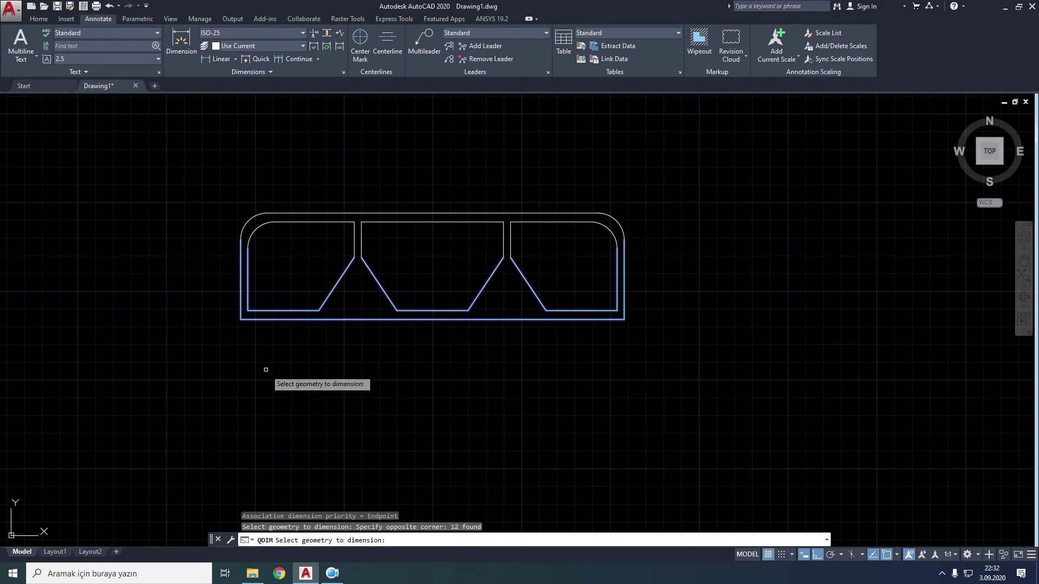
key("Return")
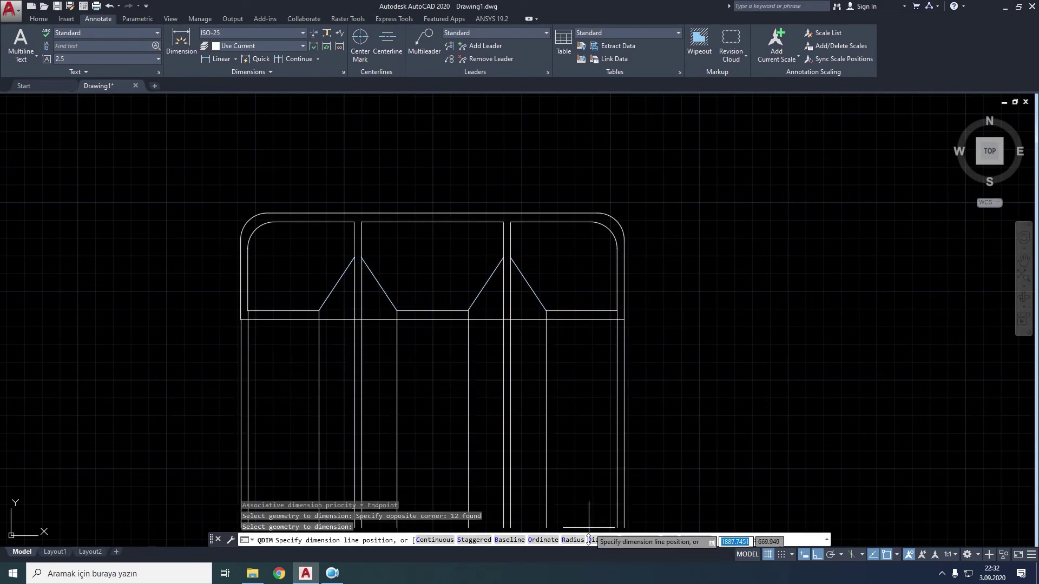
key("Escape")
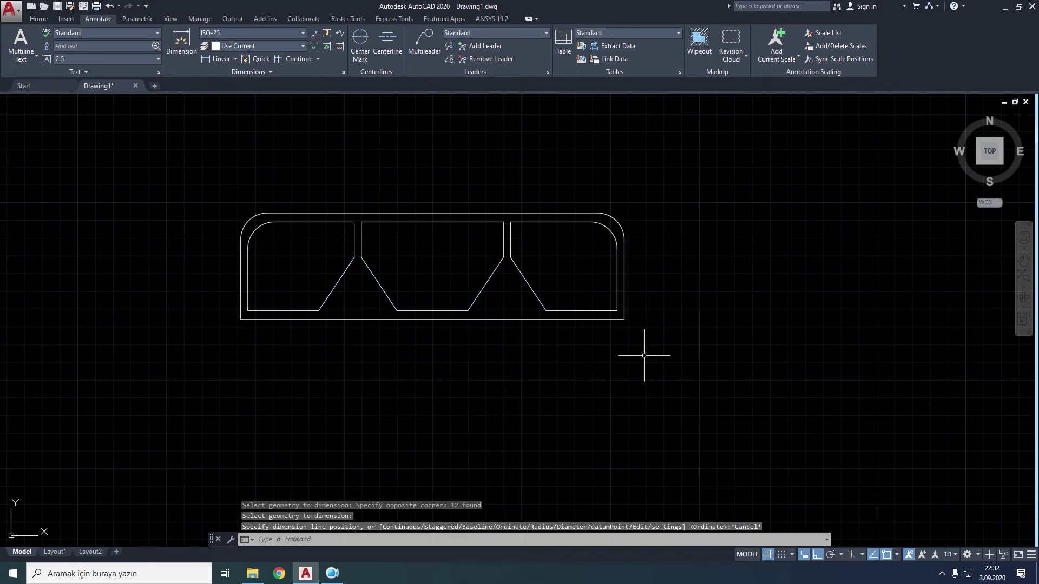
middle_click_drag(598, 199, 564, 211)
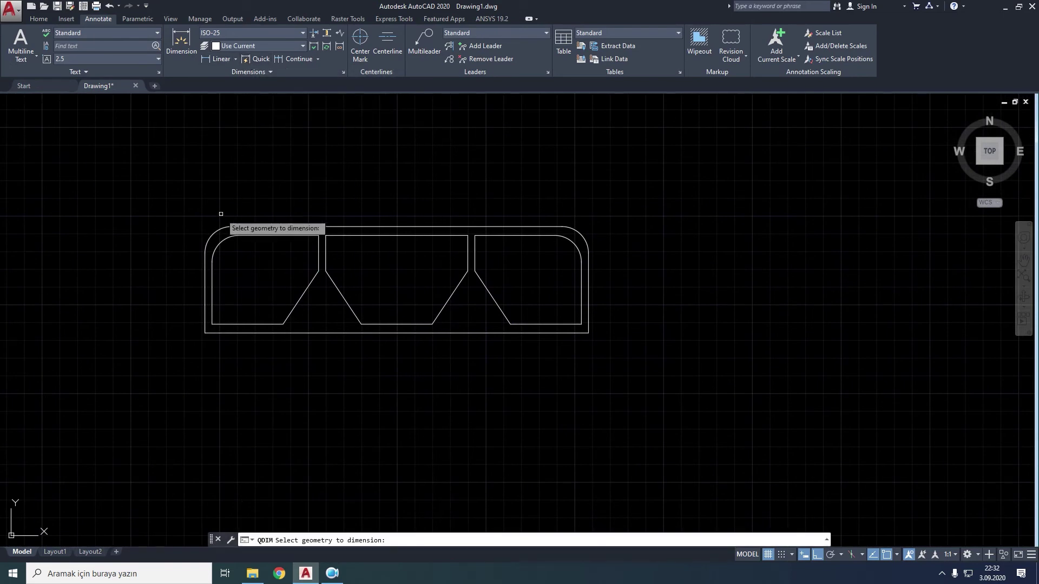
left_click(219, 245)
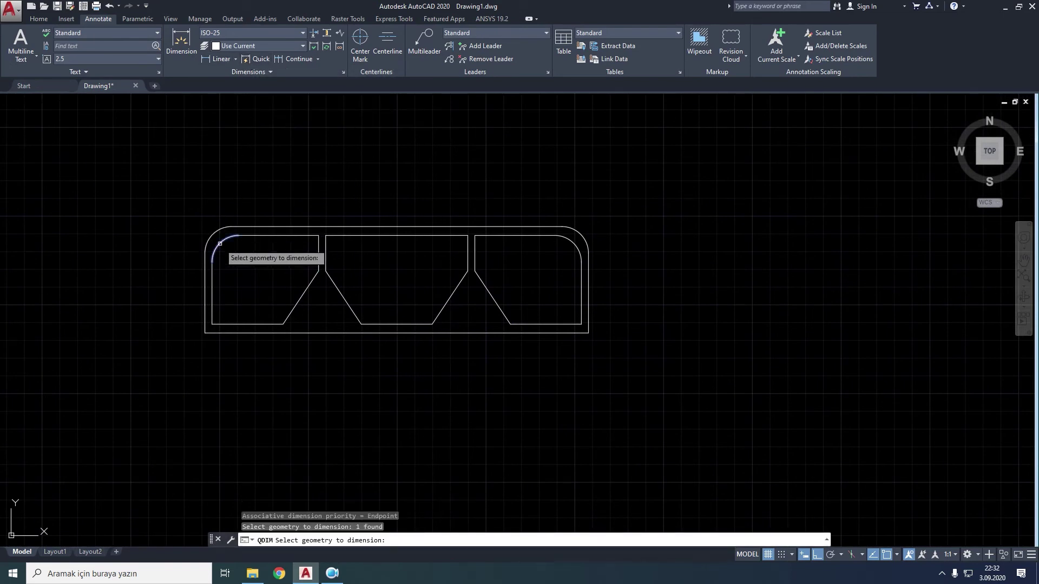
left_click(572, 242)
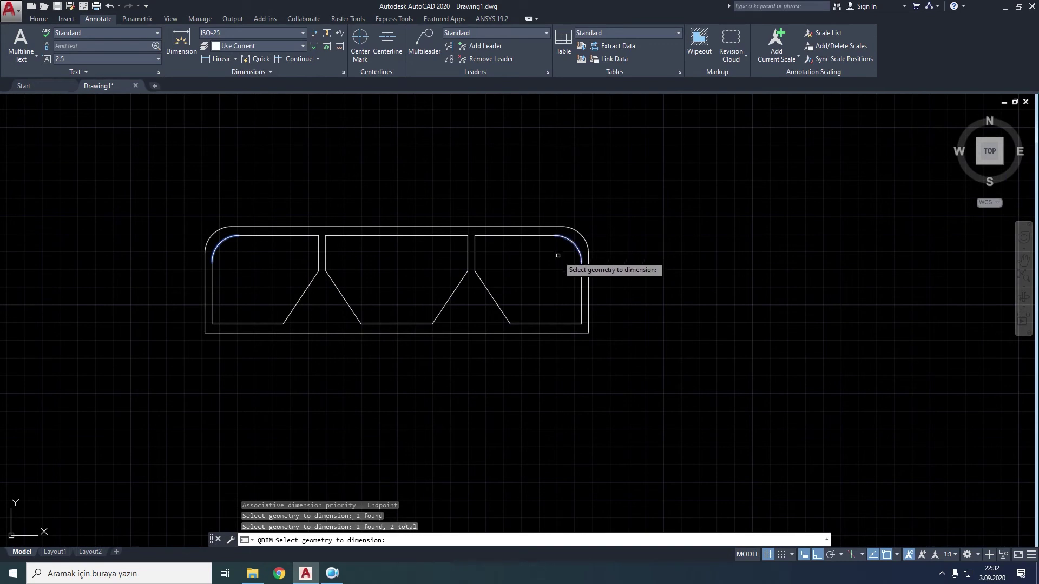
key("Return")
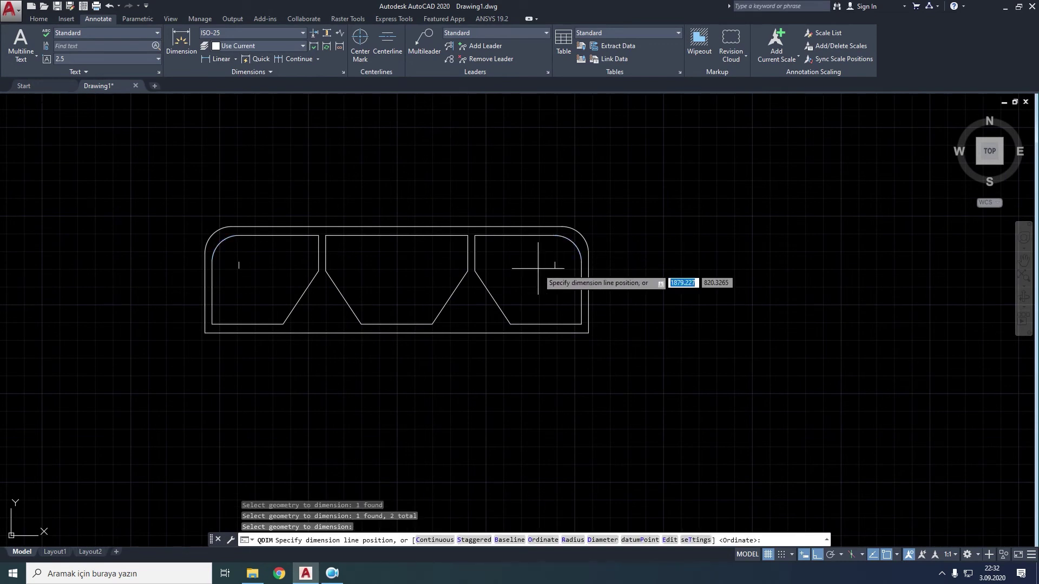
left_click(575, 541)
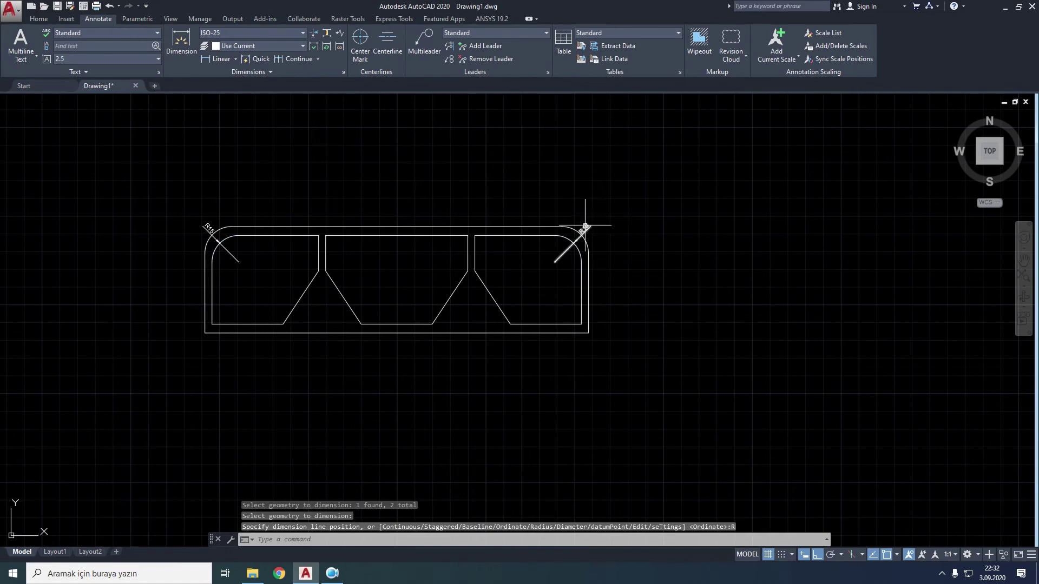
left_click(208, 230)
mouse_move(219, 243)
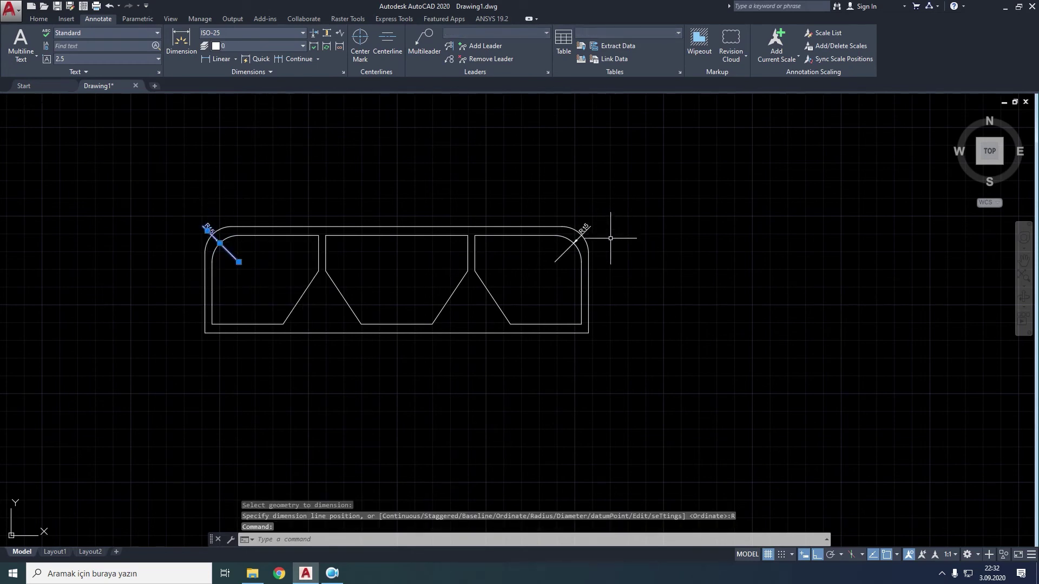
left_click(590, 230)
key("Delete")
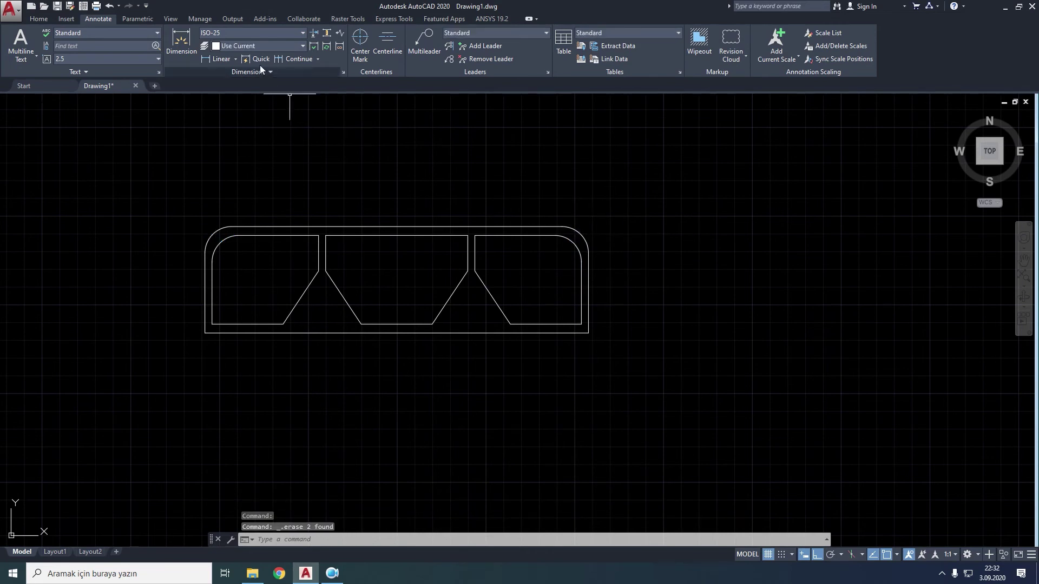
Quick-dimension the 14 top objects in Diameter mode, producing Ø30 corner dimensions
left_click(257, 61)
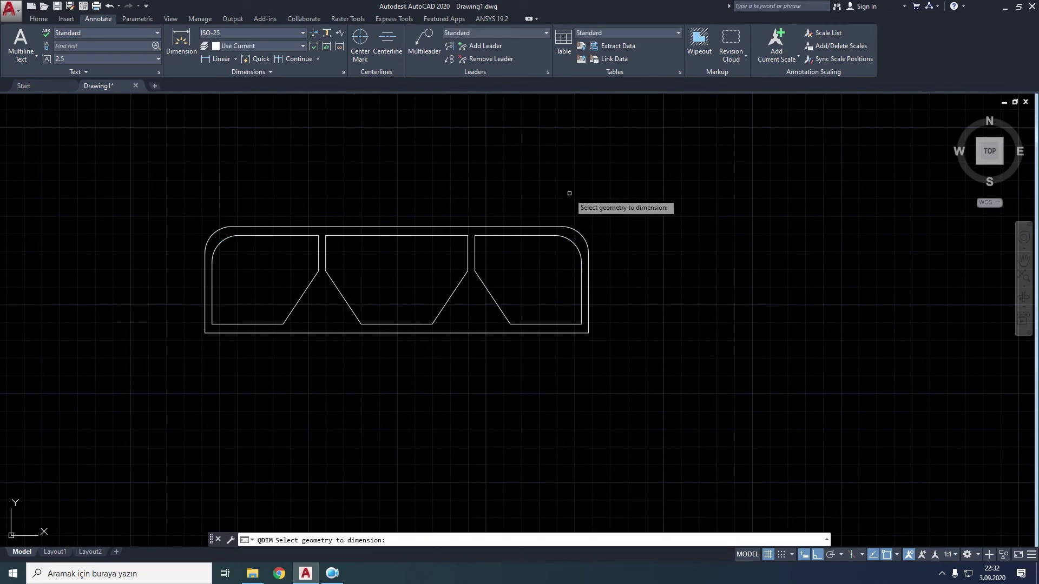
left_click(611, 215)
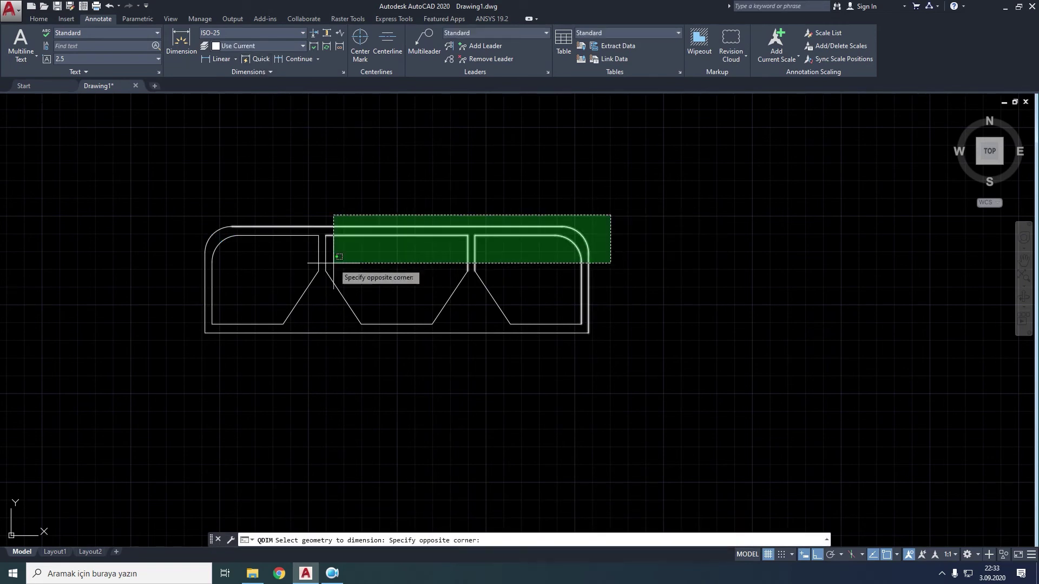
left_click(187, 258)
key("Return")
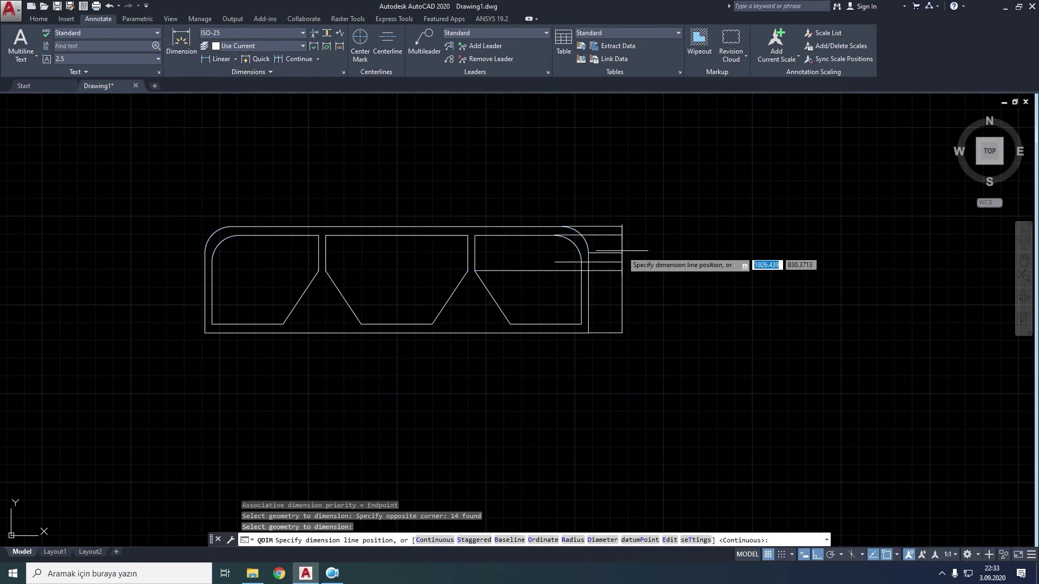
type("D")
key("Return")
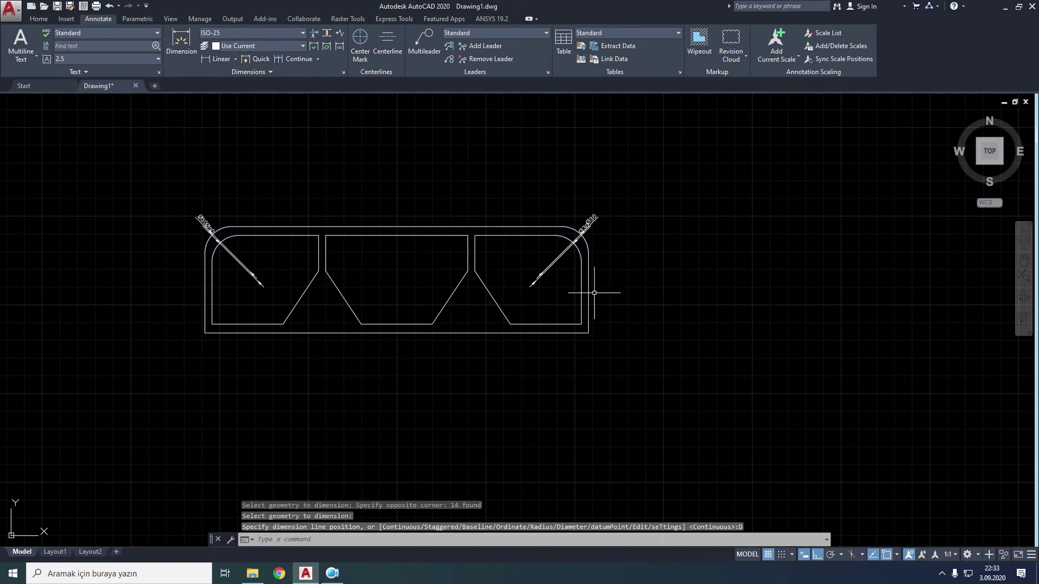
Erase both Ø30 diameter dimensions
scroll(595, 230, "up", 2)
scroll(596, 231, "up", 3)
scroll(508, 273, "down", 2)
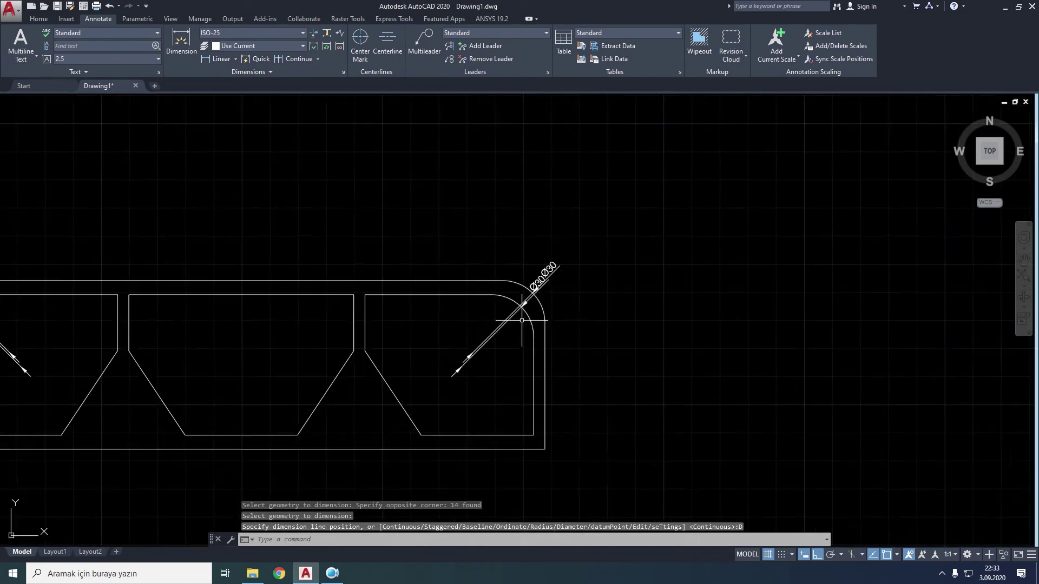
scroll(503, 303, "down", 3)
left_click(510, 333)
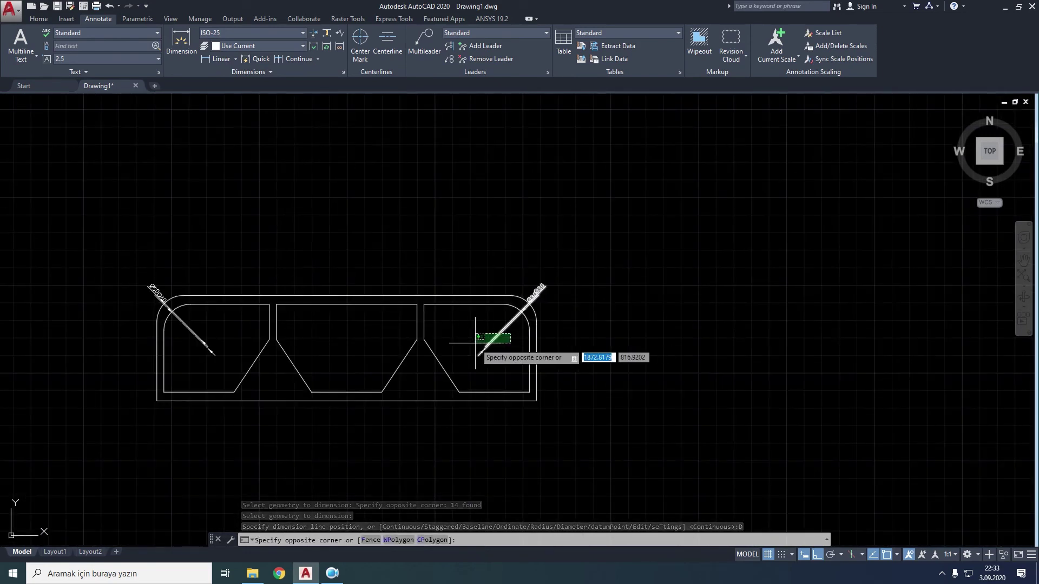
left_click(475, 343)
left_click(219, 327)
left_click(205, 352)
key("Delete")
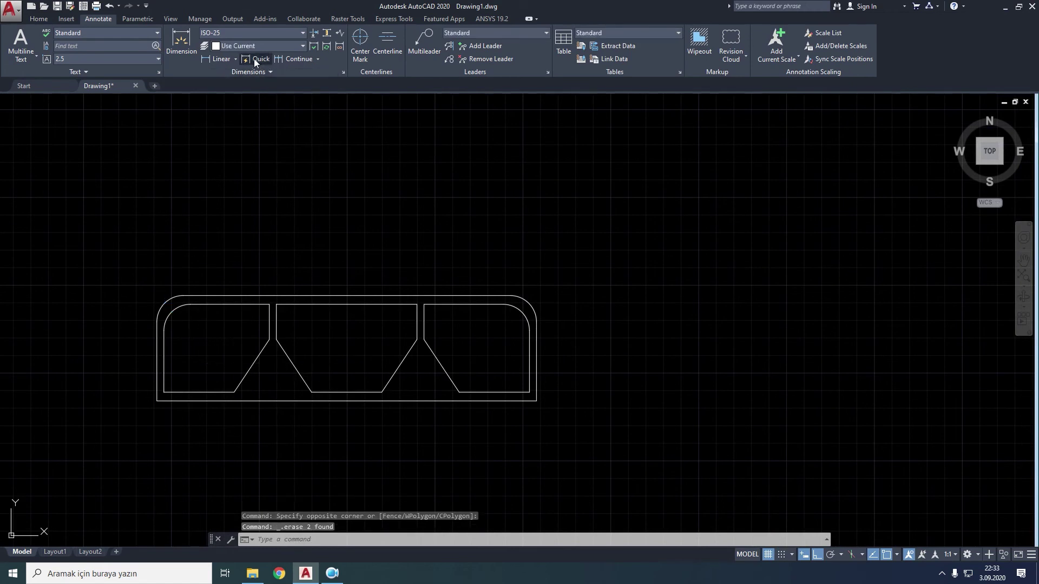
Select the frame's 12 lower edges for a new quick dimension
left_click(254, 58)
left_click(561, 370)
left_click(149, 441)
key("Return")
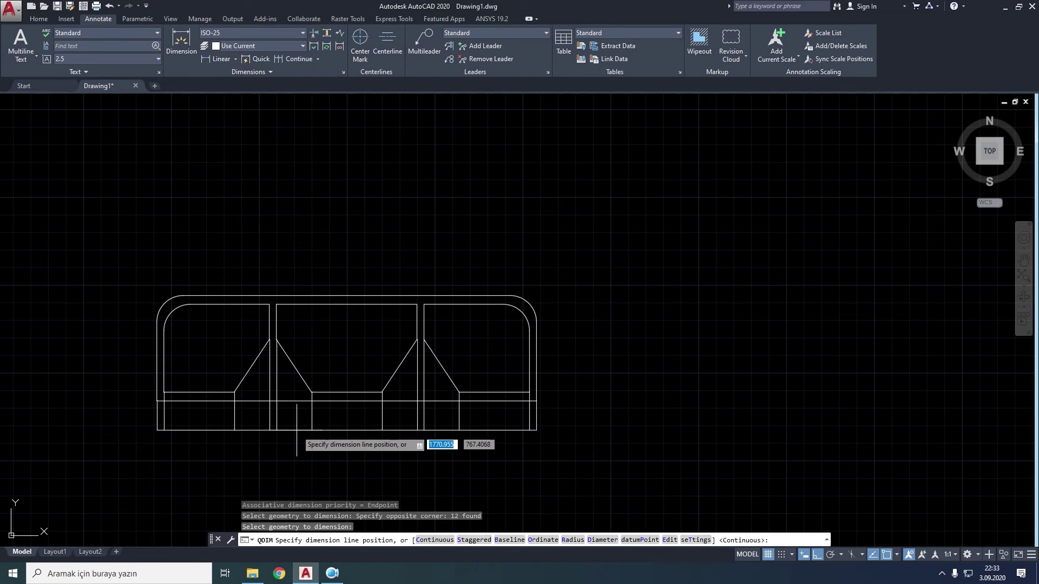
Set the lower-left corner as datum and place ordinate dimensions 0–216 below the frame
left_click(643, 542)
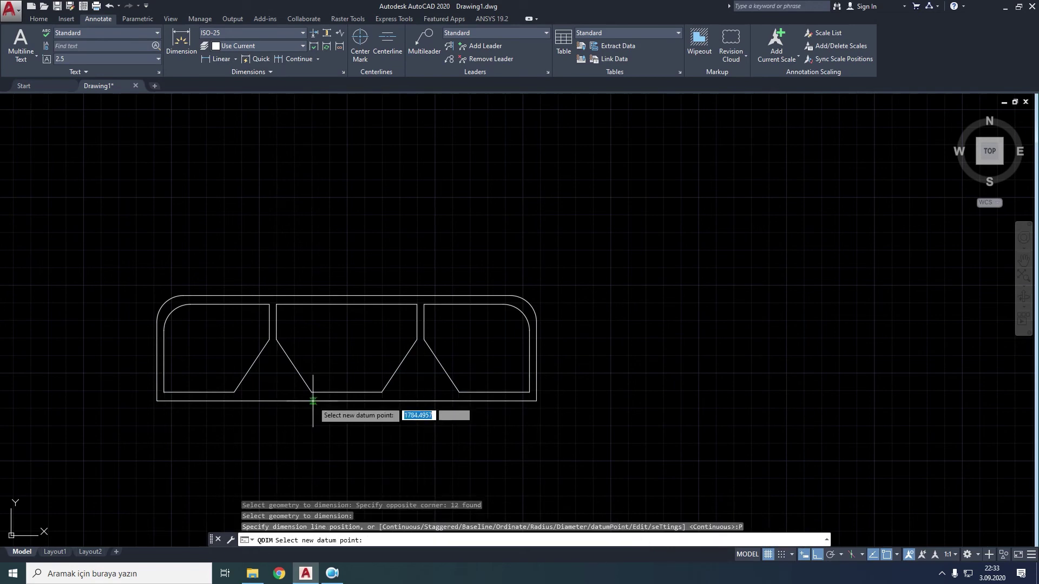
left_click(156, 401)
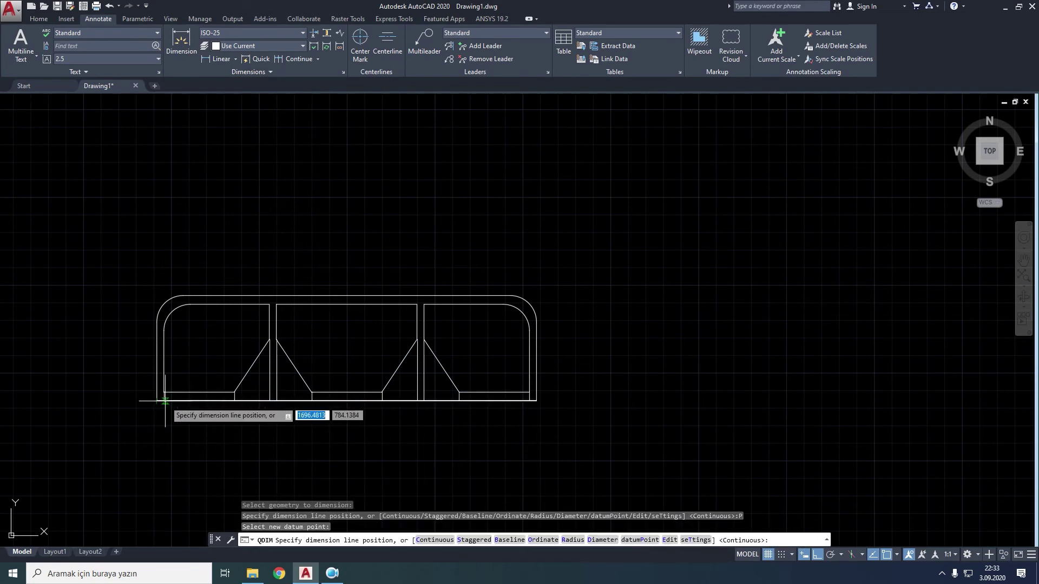
right_click(184, 432)
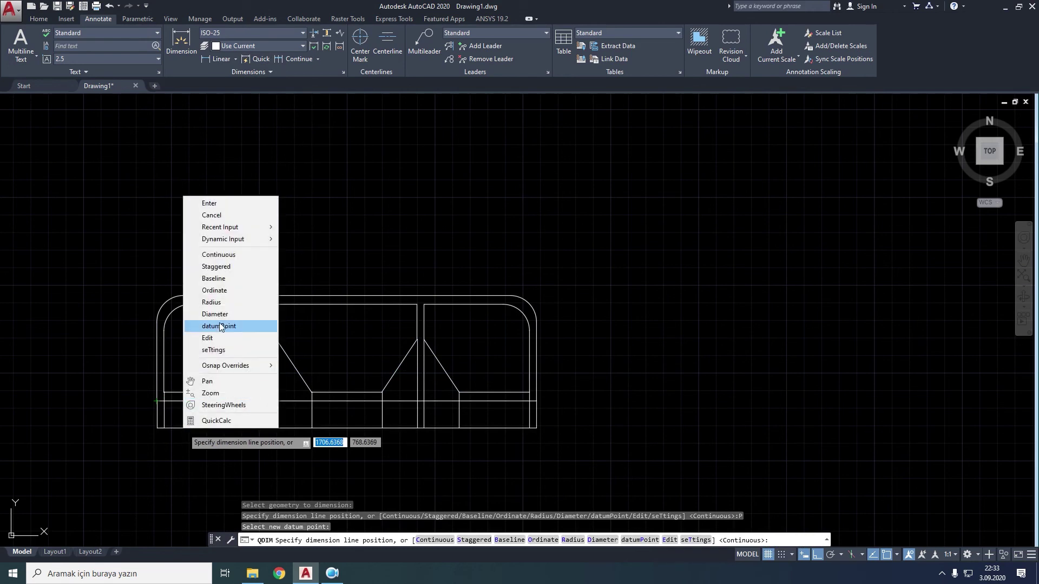
left_click(217, 295)
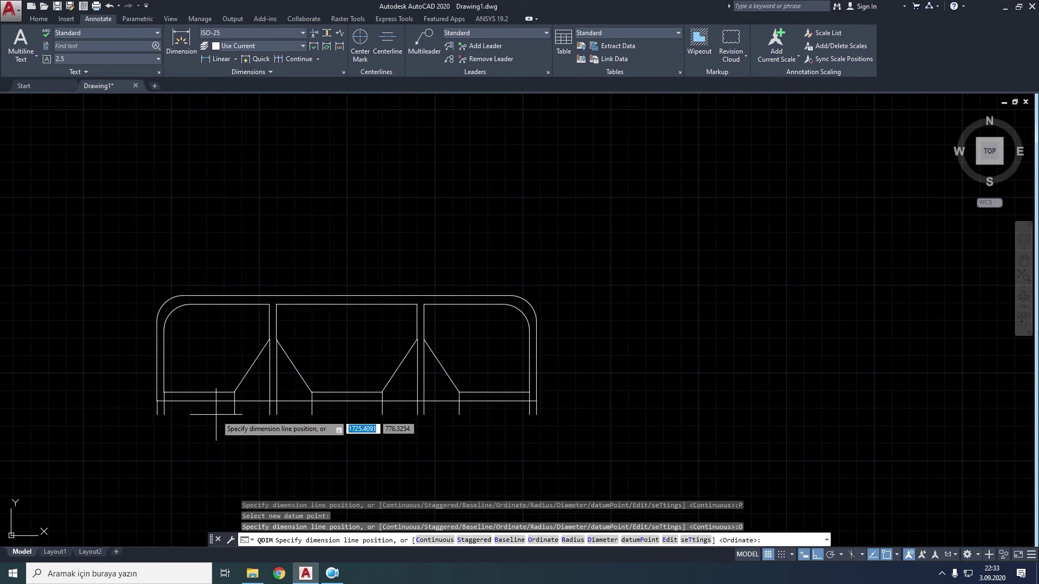
left_click(218, 439)
scroll(167, 440, "up", 2)
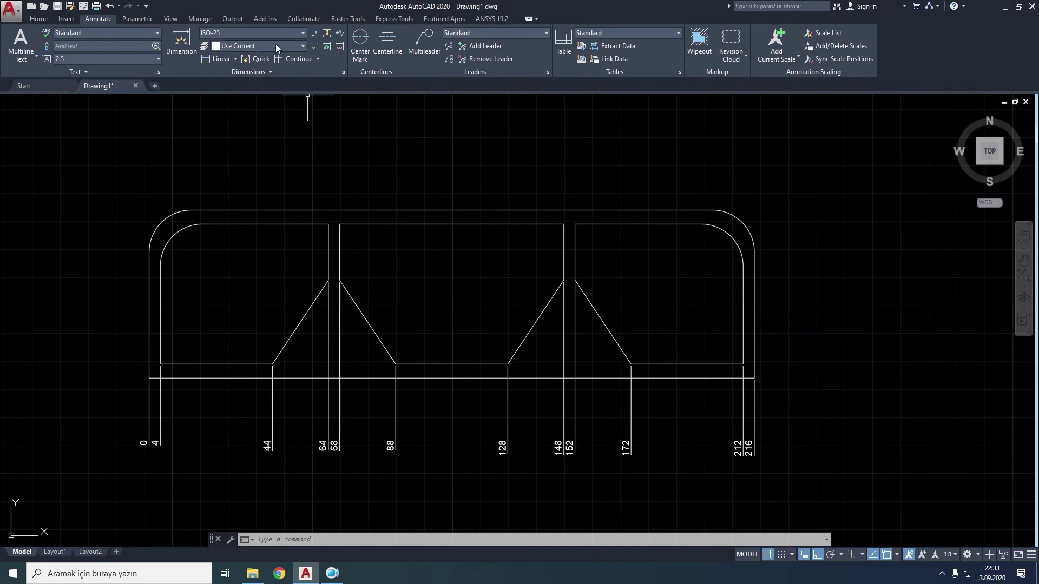
Quick-dimension the 14 upper objects as ordinate dimensions 0–60 on the frame's left
left_click(255, 63)
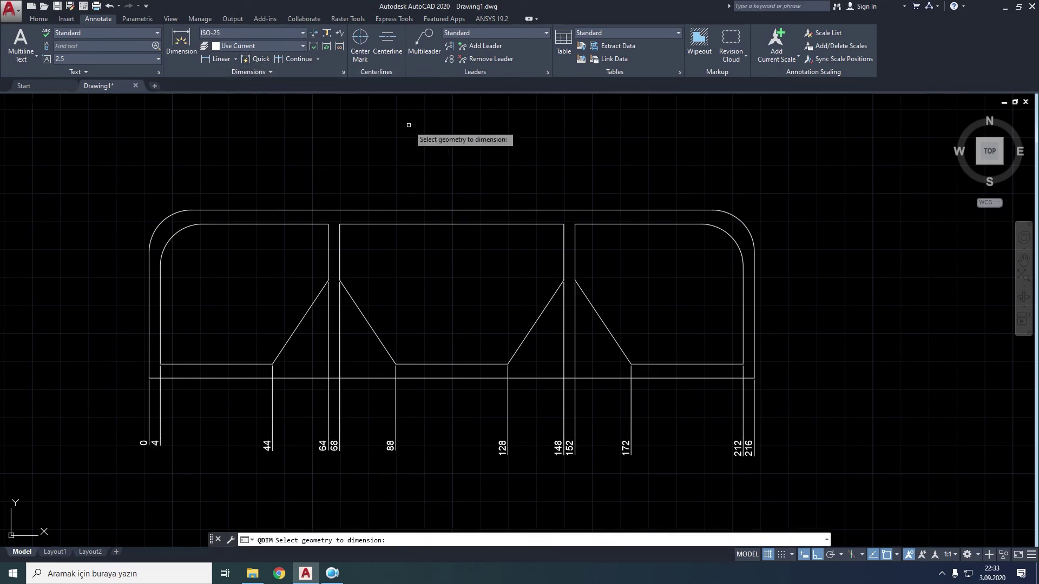
left_click(764, 188)
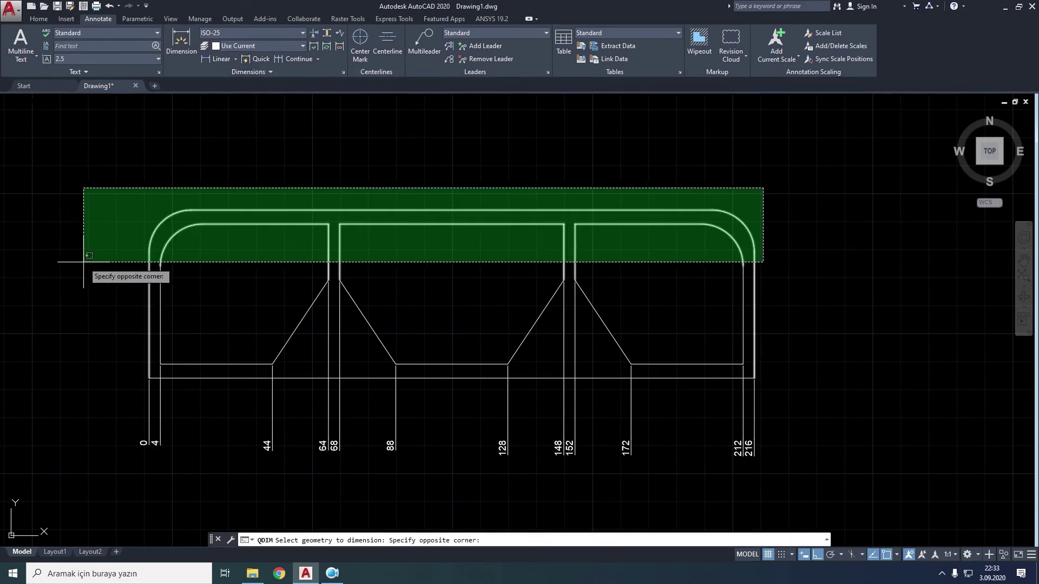
left_click(84, 260)
key("Return")
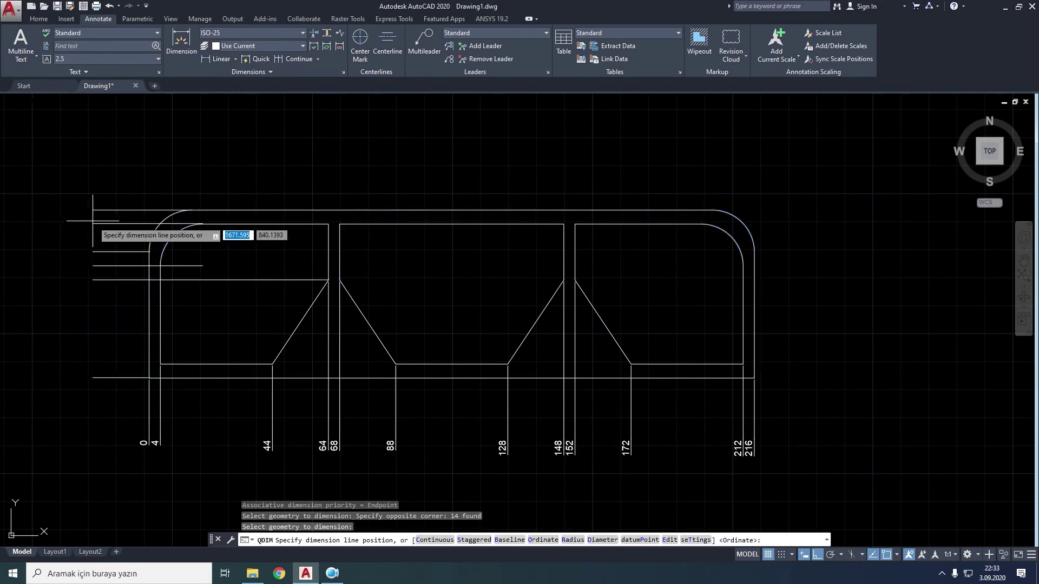
right_click(94, 222)
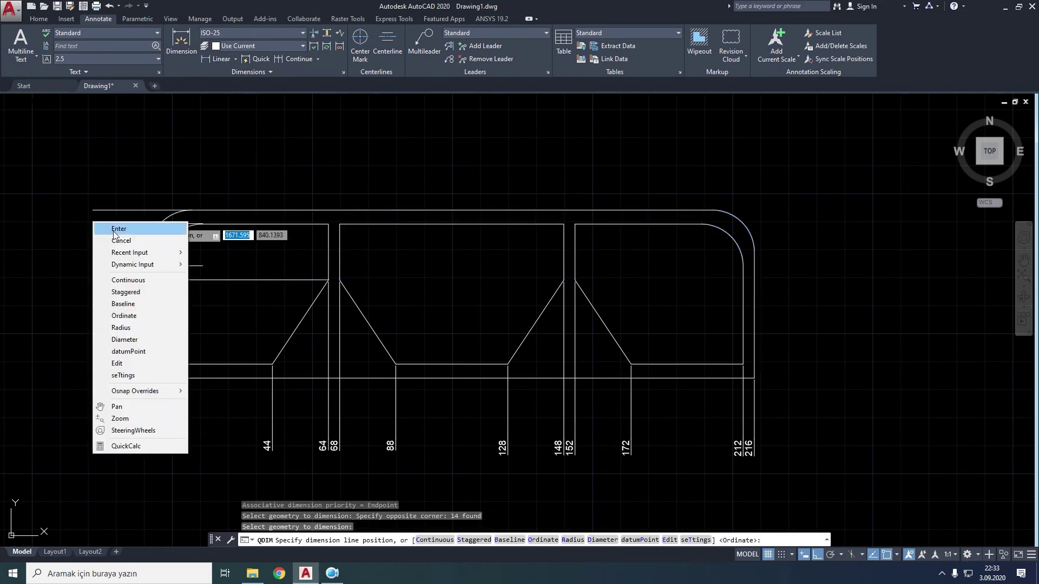
left_click(126, 316)
left_click(86, 308)
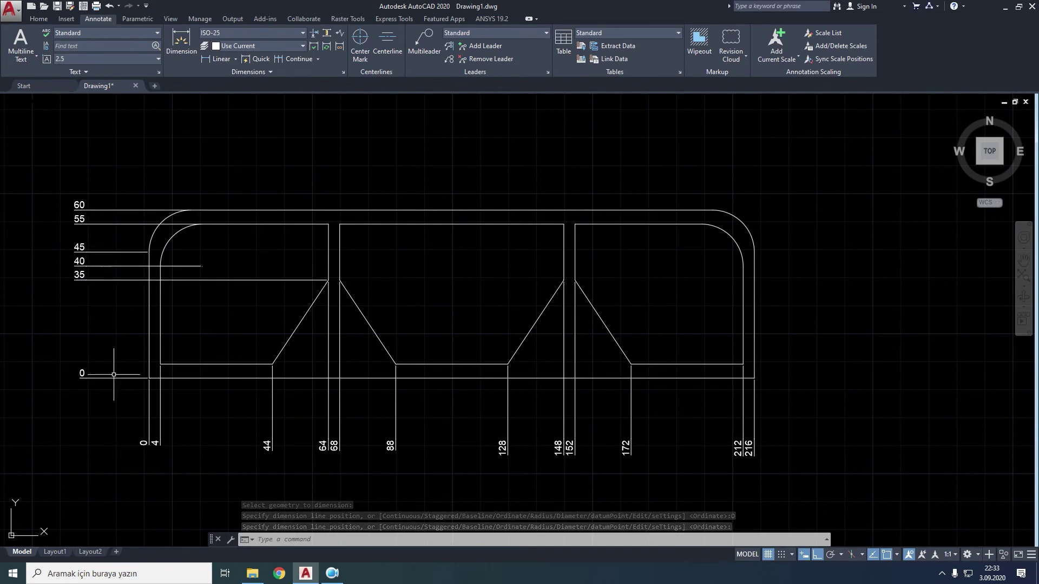
Erase both the bottom and left ordinate dimension sets
left_click(805, 416)
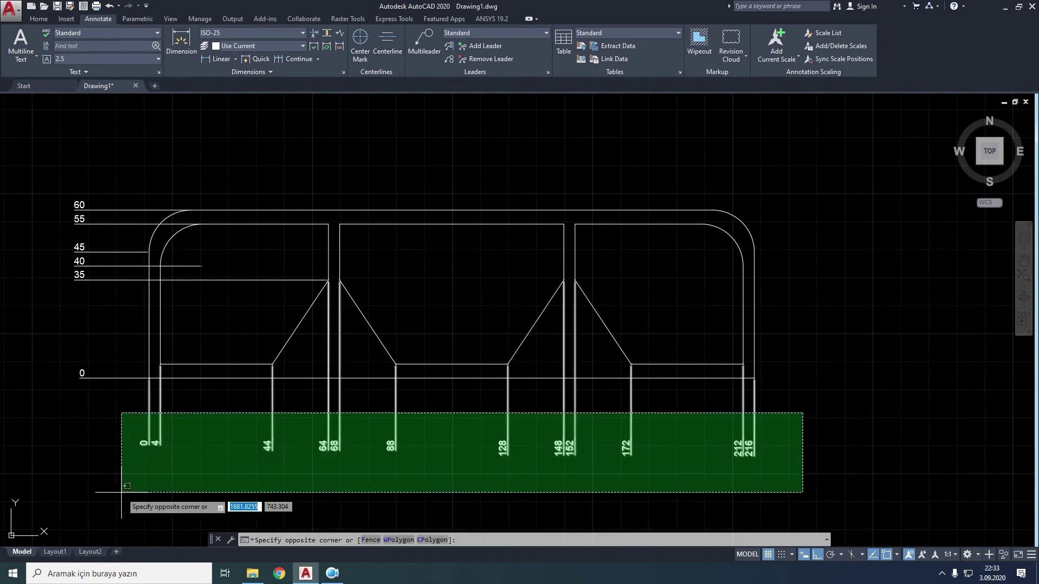
left_click(121, 493)
key("Delete")
left_click(135, 183)
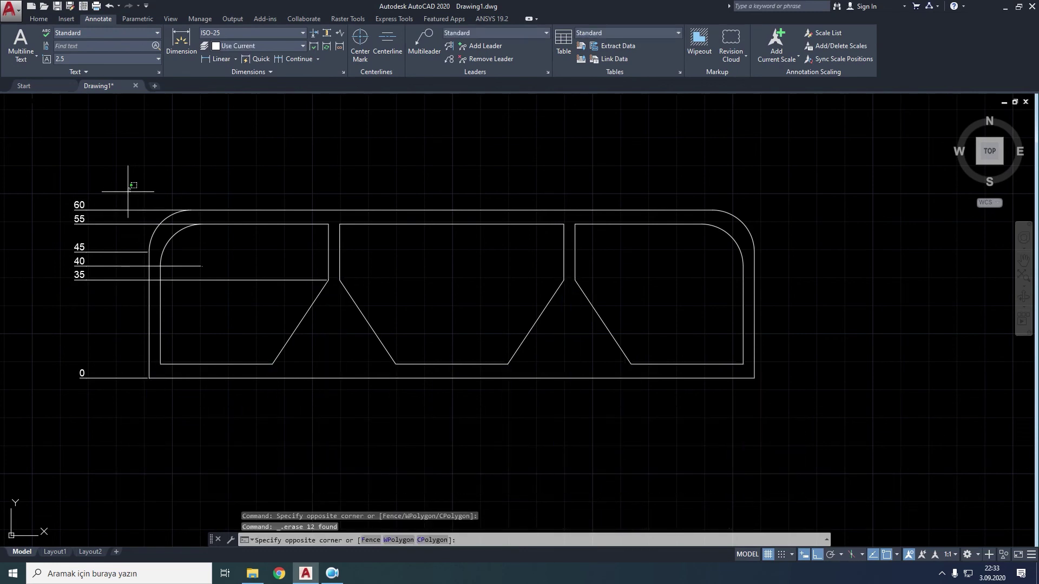
left_click(49, 451)
key("Delete")
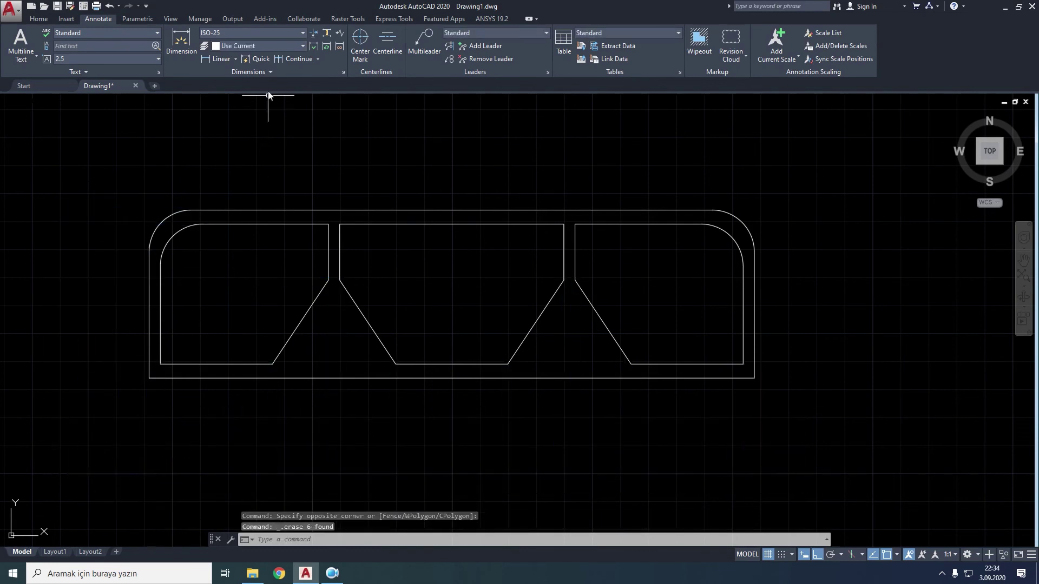
Select the frame's lower lines for QDIM and enter Edit mode for the dimension points
left_click(257, 59)
left_click(783, 330)
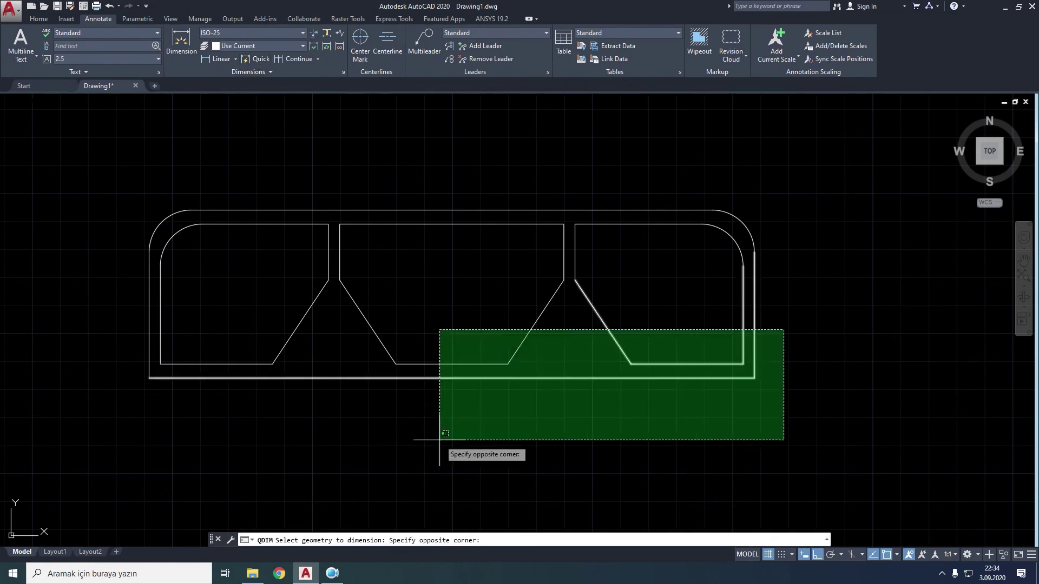
left_click(125, 438)
key("Return")
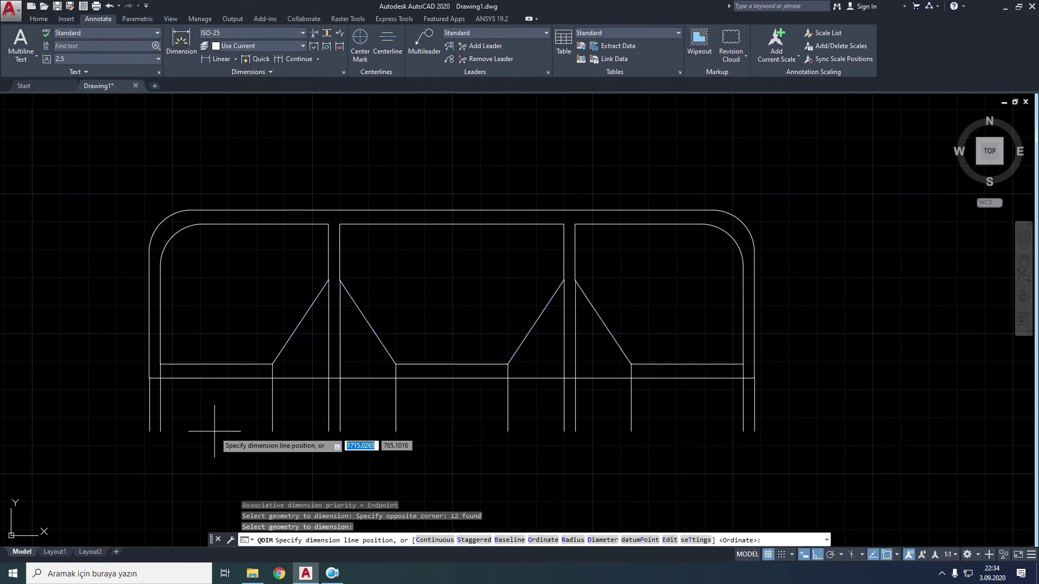
left_click(670, 540)
scroll(183, 393, "up", 2)
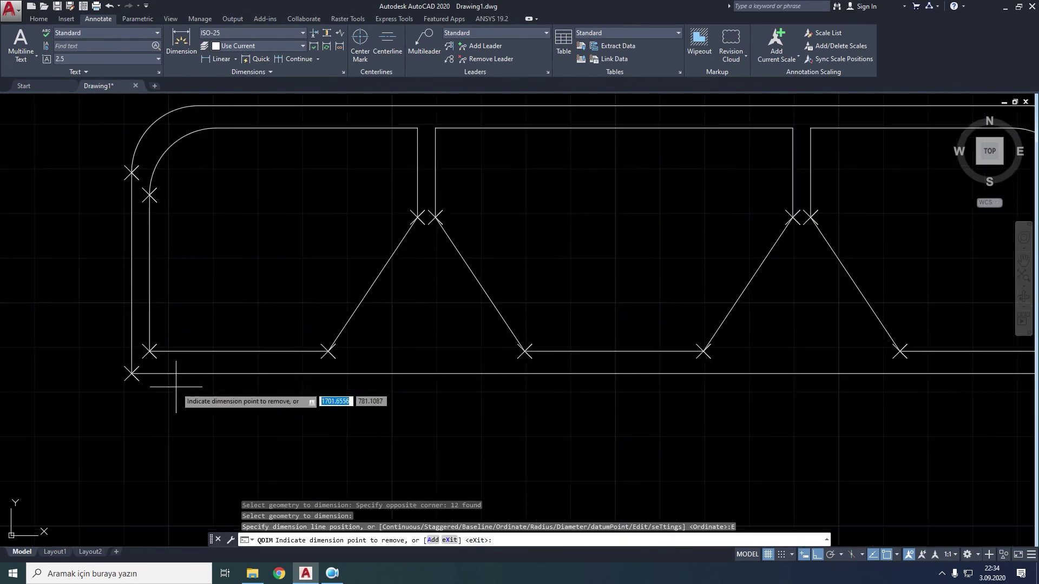
middle_click_drag(183, 393, 178, 427)
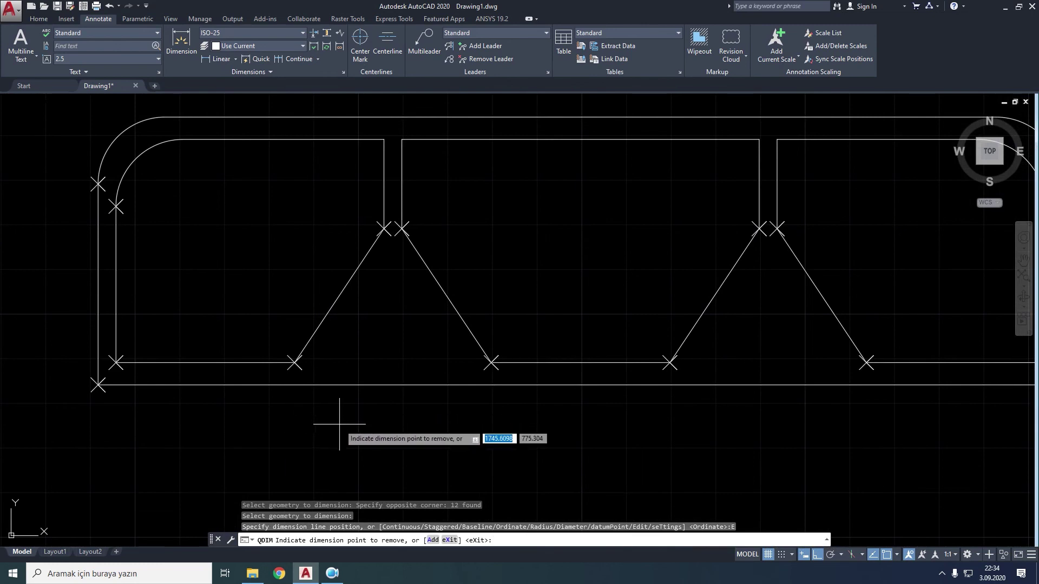
middle_click_drag(403, 429, 332, 418)
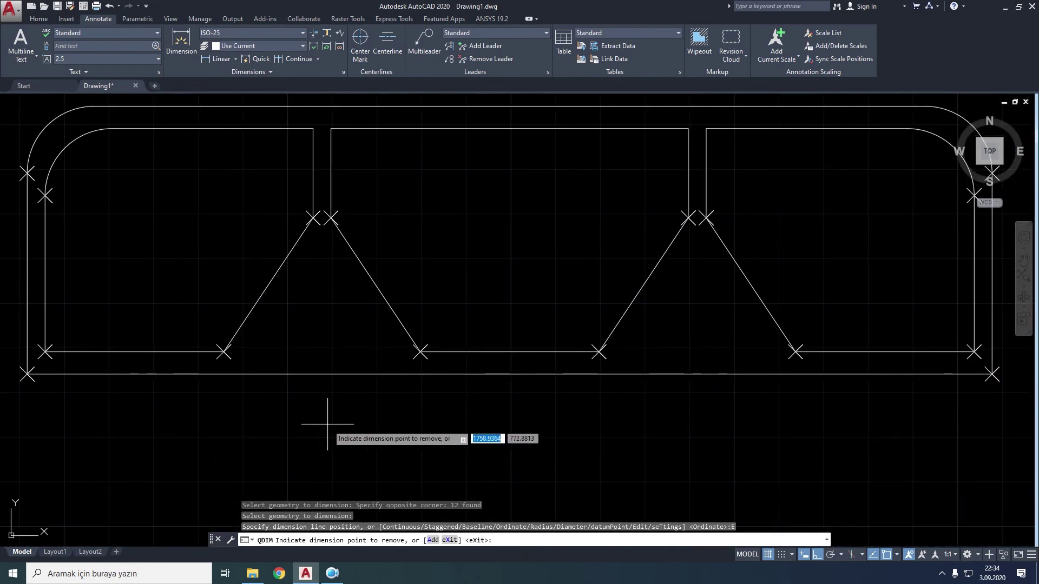
middle_click_drag(313, 424, 382, 424)
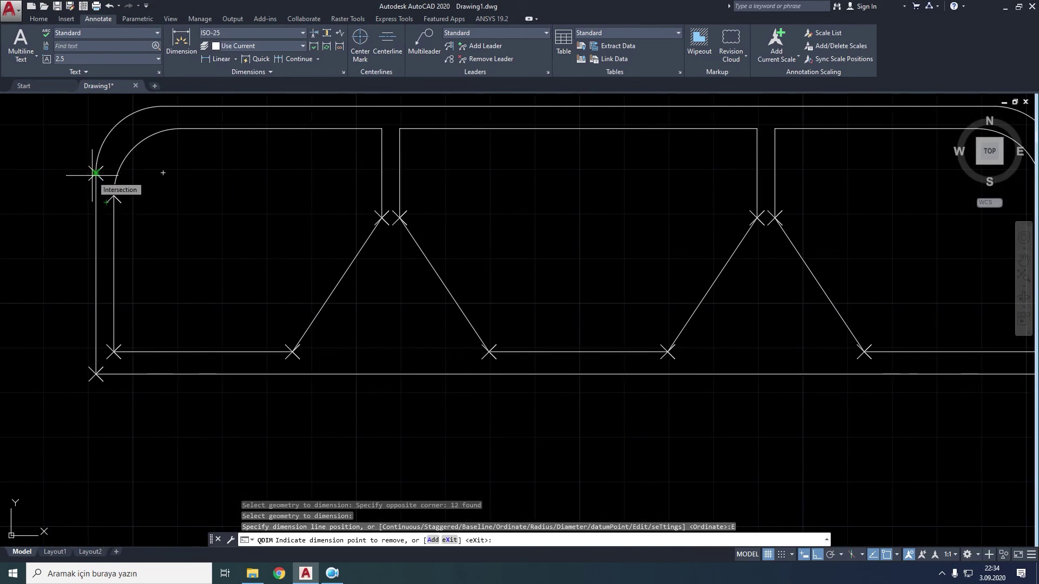
Remove the upper-left, lower-left and lower-right corner points, then choose Continuous mode
left_click(96, 173)
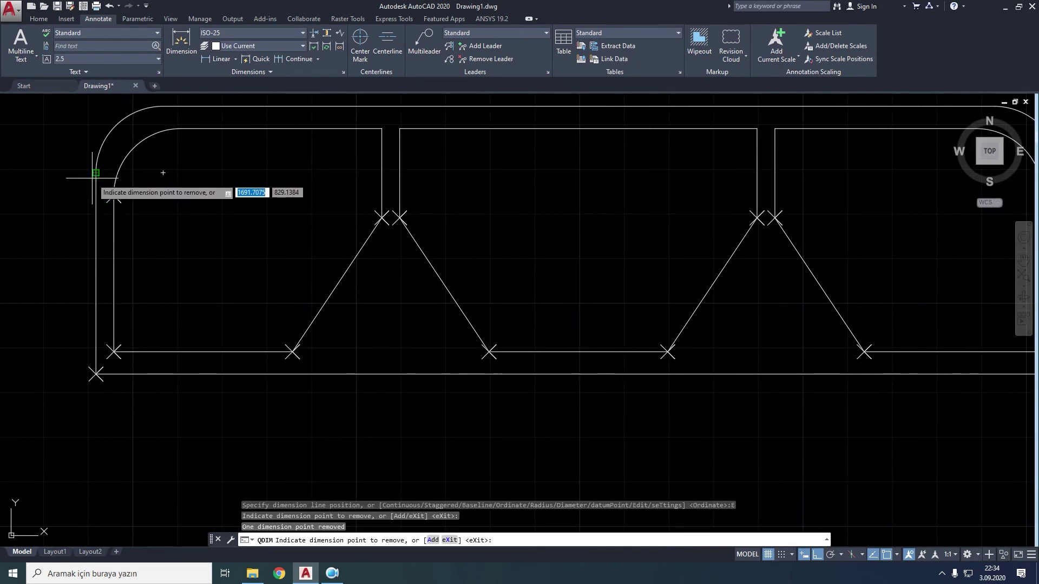
left_click(96, 374)
scroll(566, 409, "down", 2)
middle_click_drag(899, 283, 661, 298)
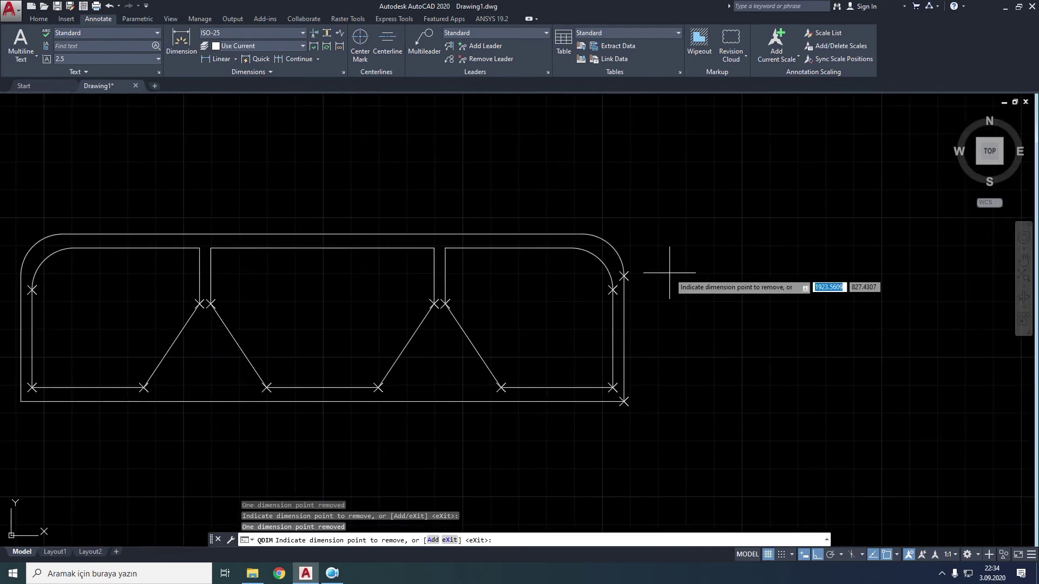
left_click(624, 401)
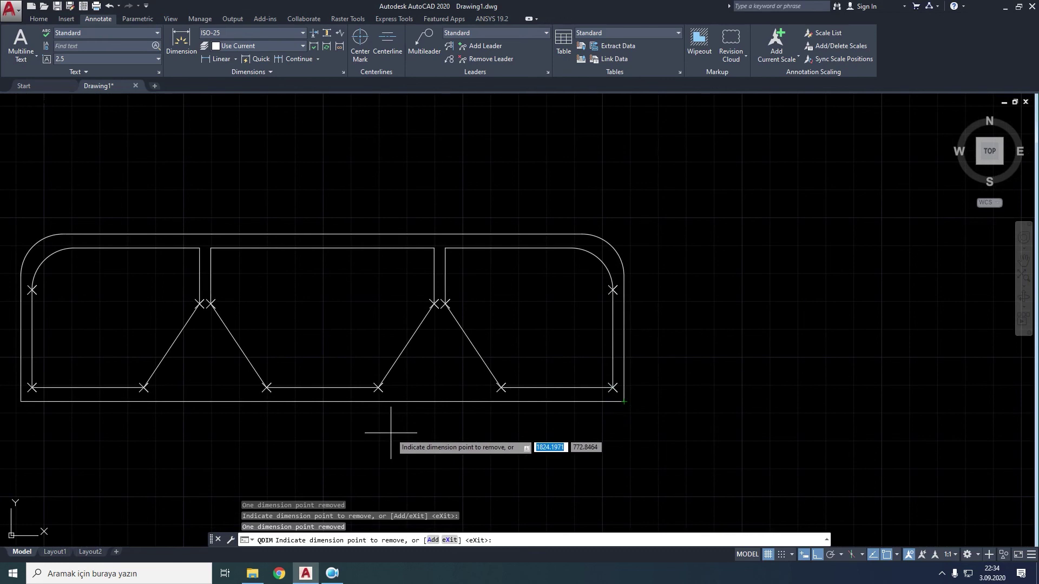
type("X")
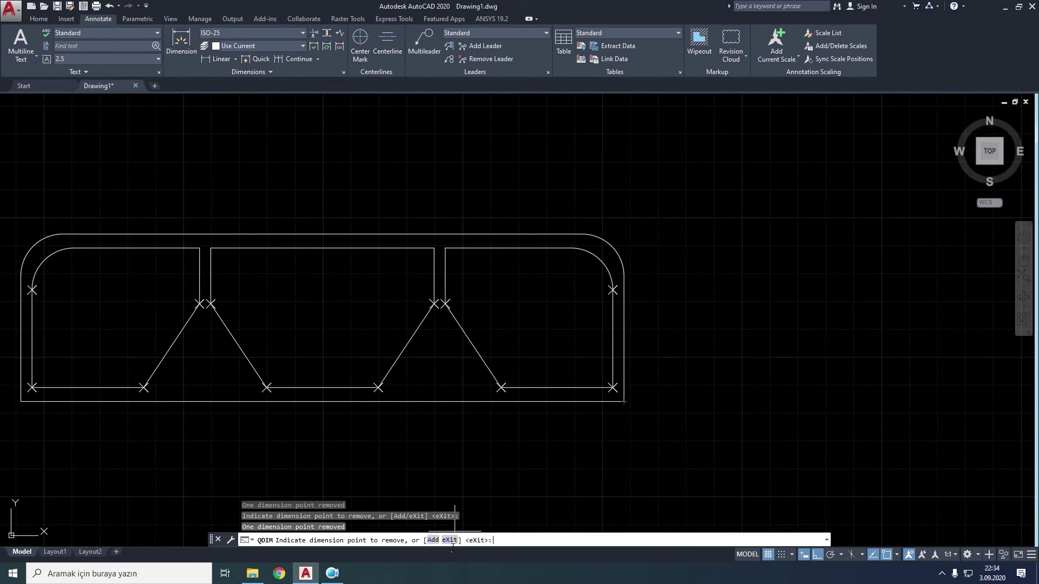
key("Return")
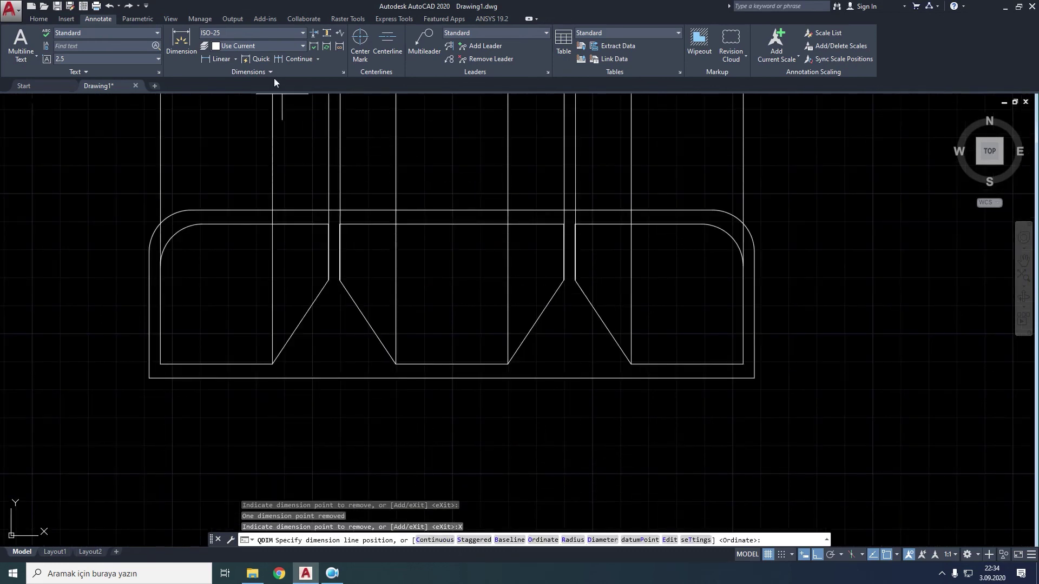
type("C")
key("Return")
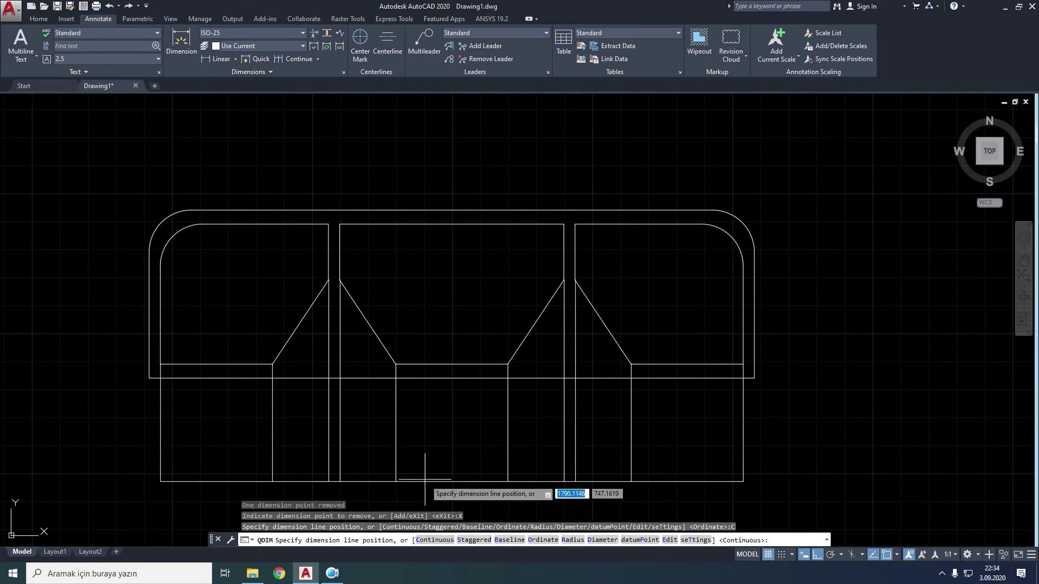
Place the continuous dimensions below the frame, then erase them
left_click(388, 406)
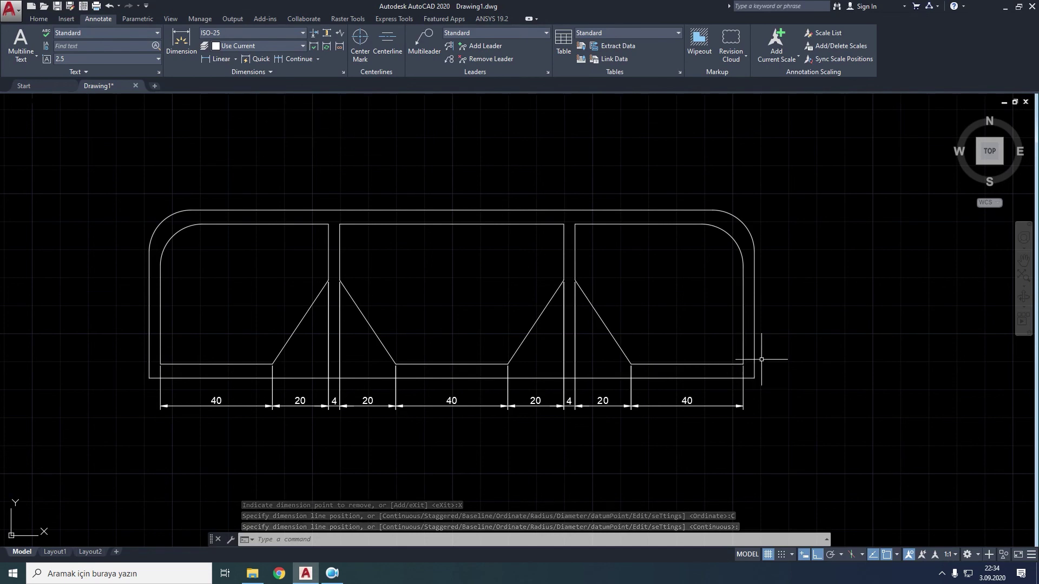
left_click(769, 403)
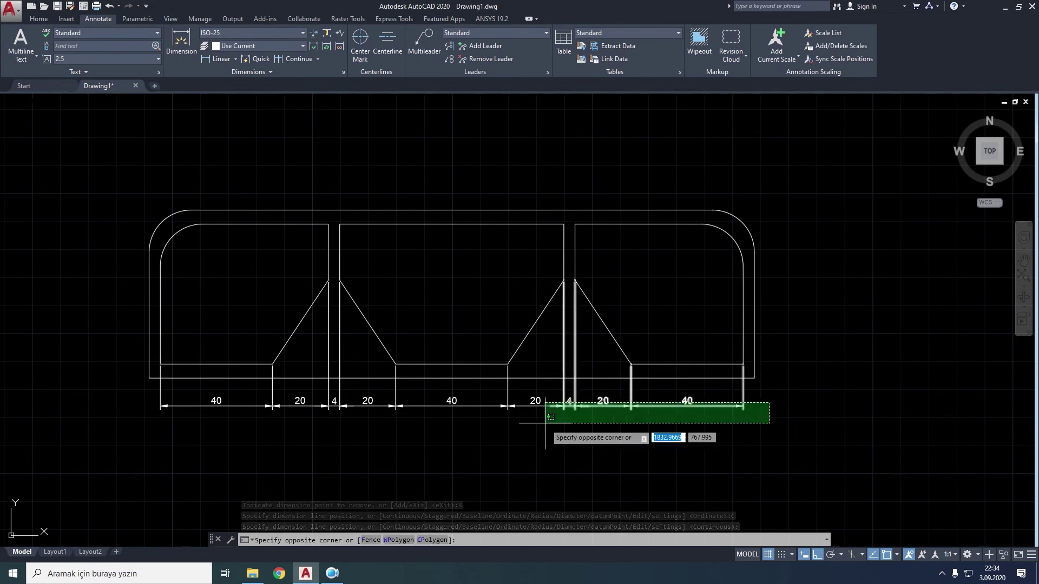
left_click(144, 433)
key("Delete")
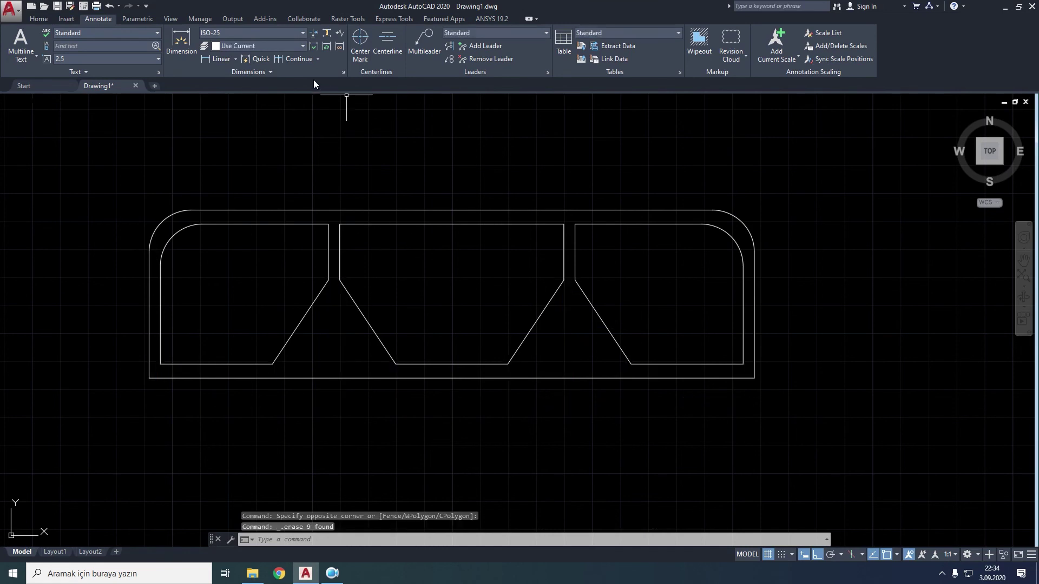
Re-dimension the lower lines with Endpoint priority, placing continuous dimensions (4, 40, 20, …)
left_click(252, 60)
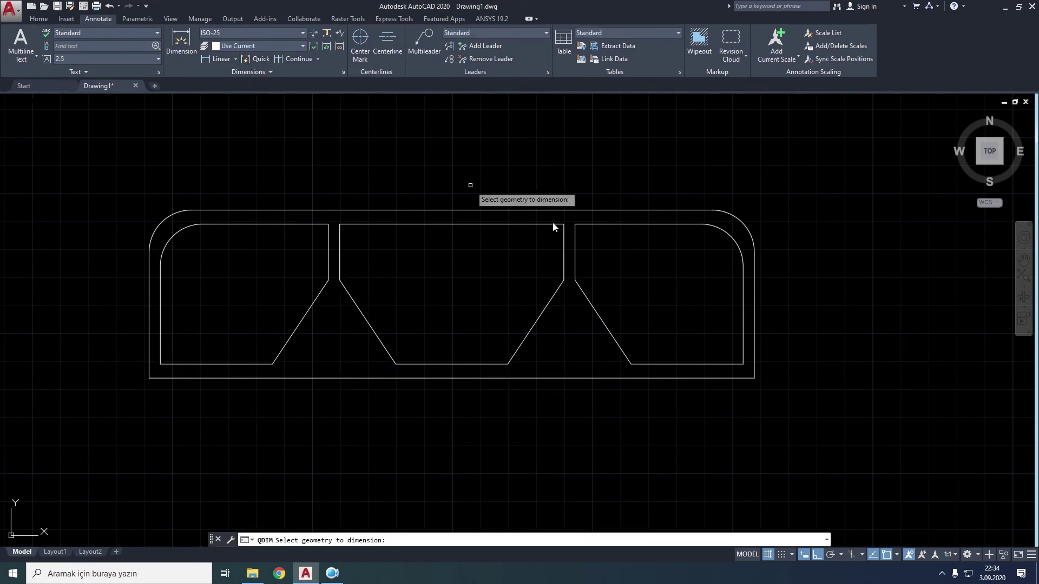
left_click(795, 344)
left_click(62, 456)
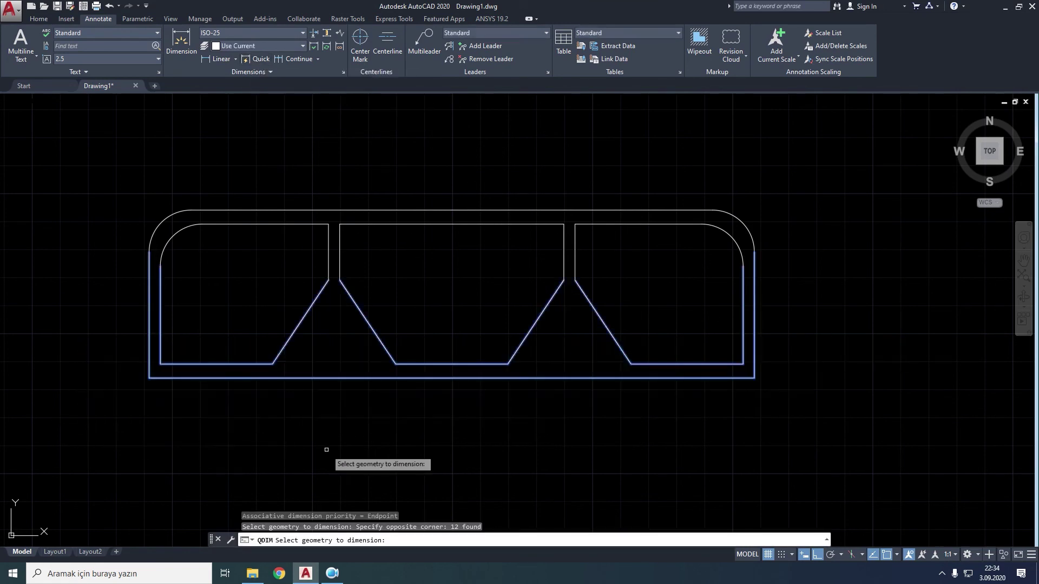
key("Return")
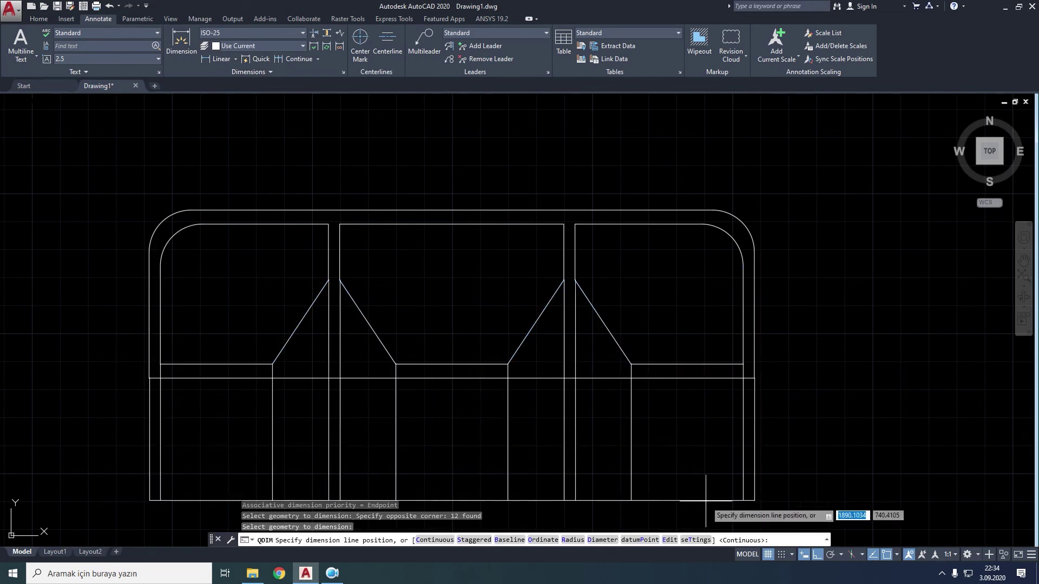
left_click(695, 541)
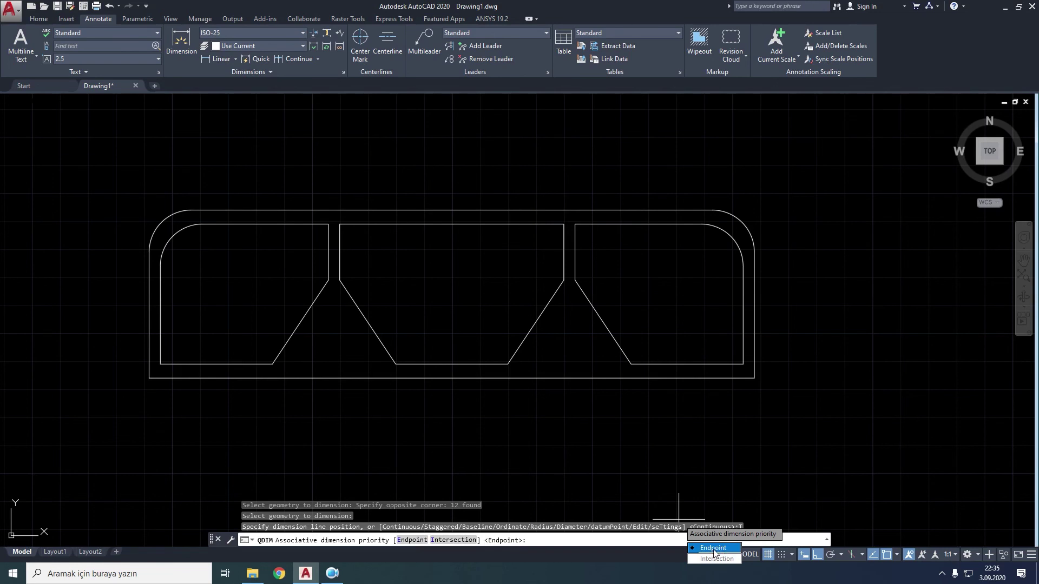
type("E")
key("Return")
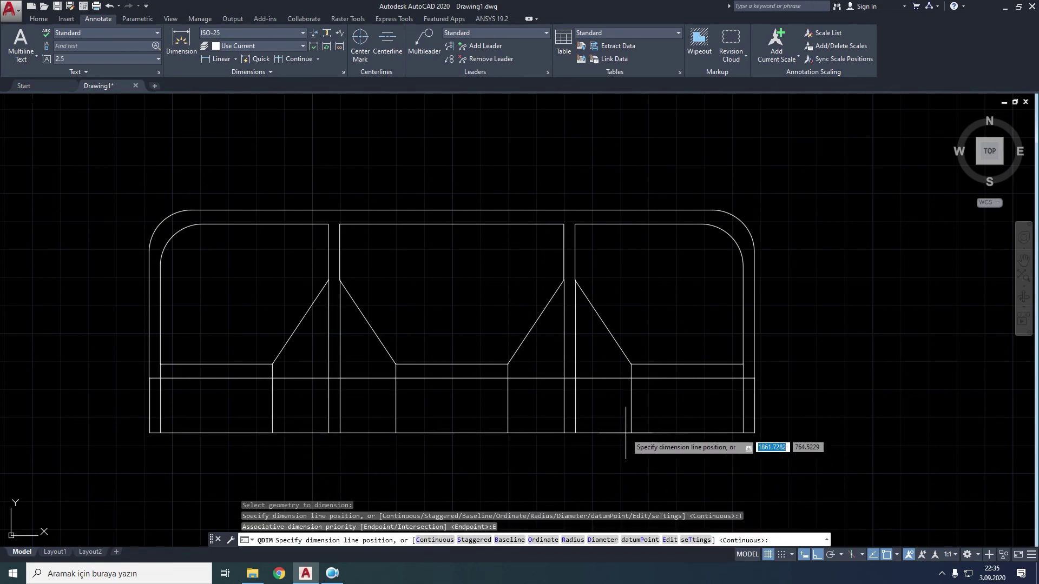
left_click(627, 423)
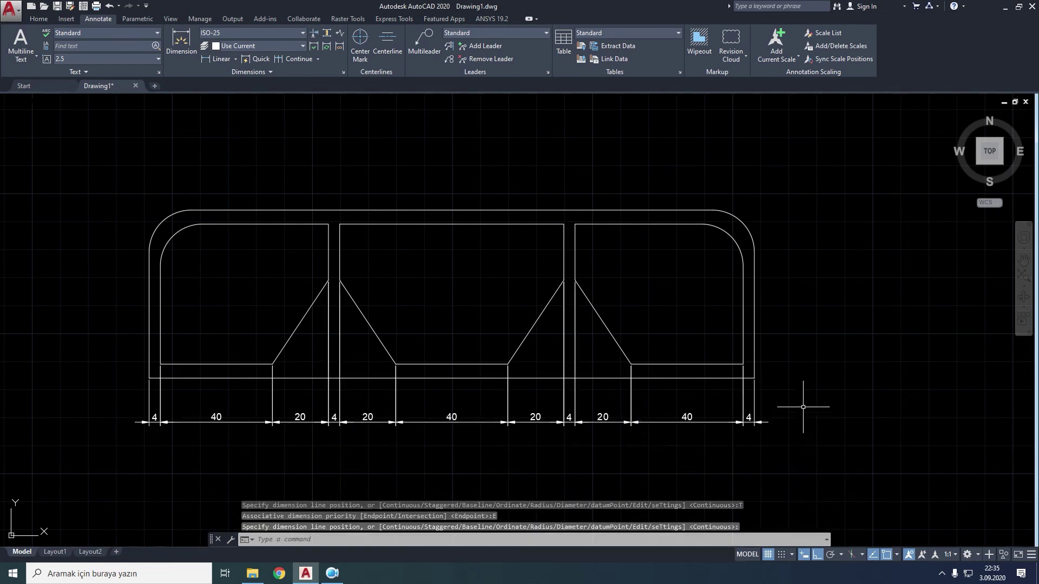
Erase all the endpoint-priority continuous dimensions
left_click(803, 388)
left_click(206, 477)
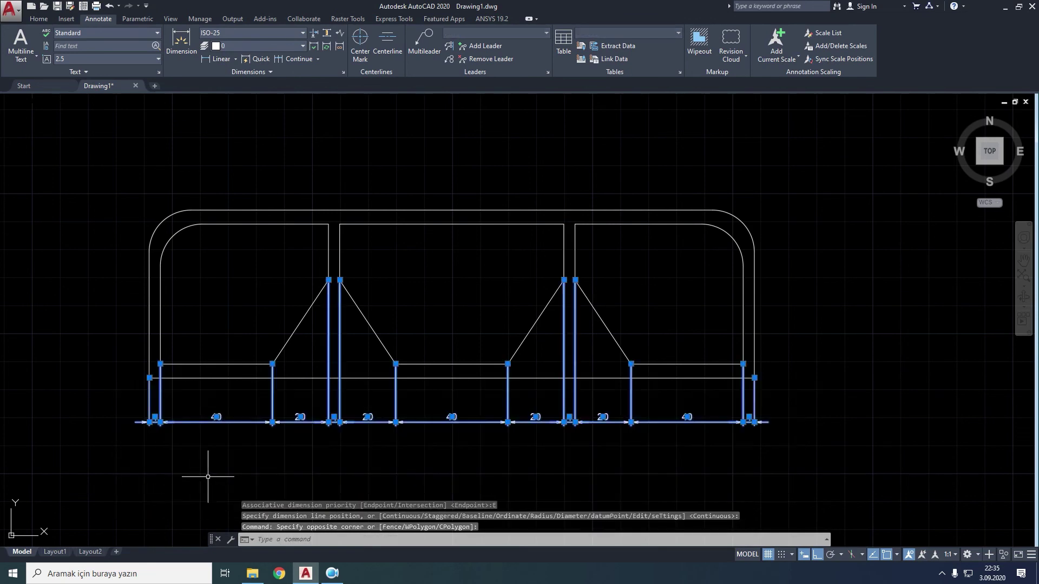
key("Delete")
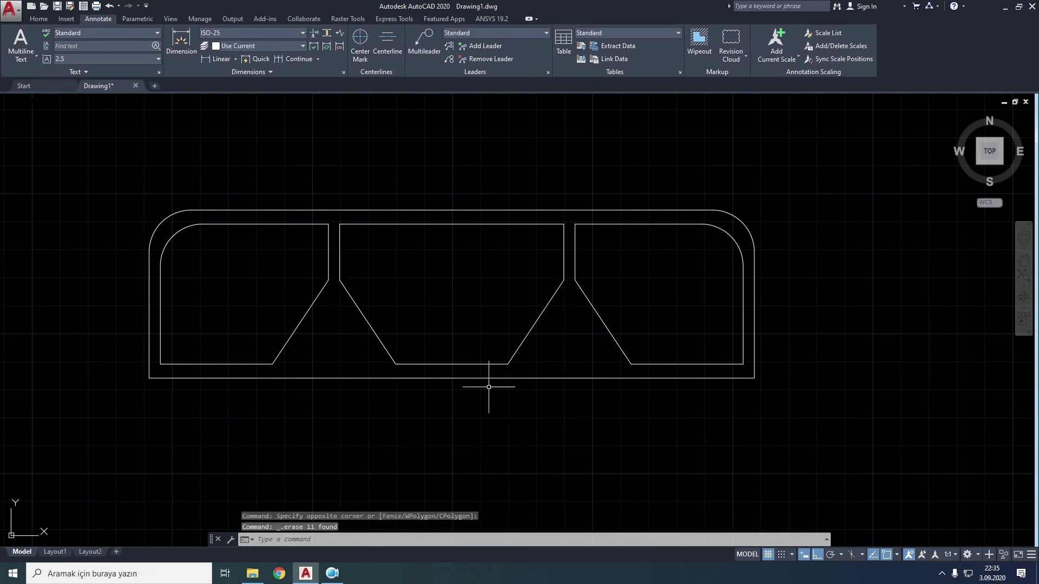